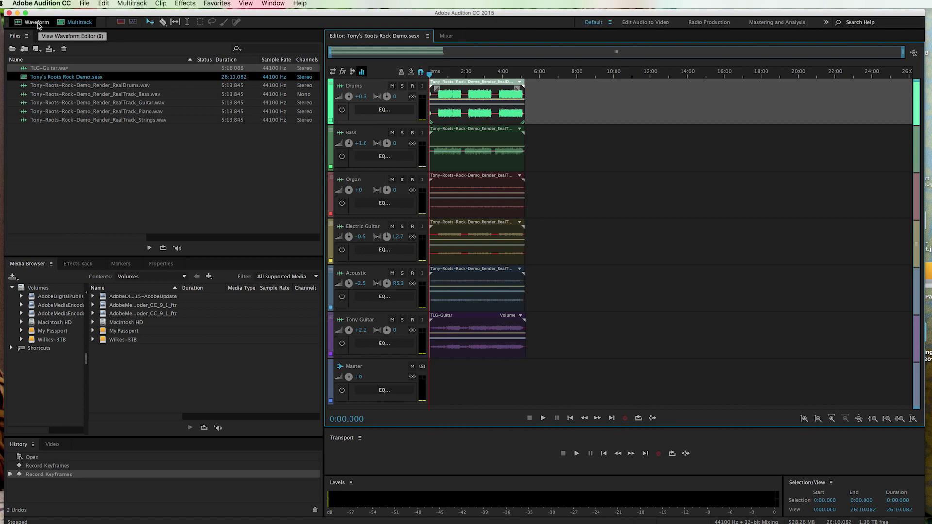
- Show the RealDrums render file in the Waveform editor with its spectral display
left_click(39, 24)
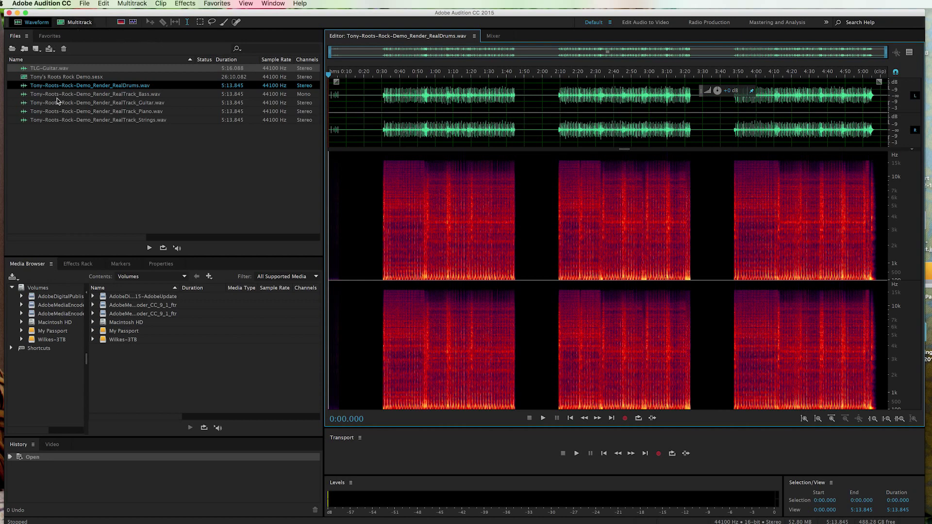
- Back in Multitrack, add TLG-Guitar.wav to Track 1, then delete the clip, leaving Track 1 empty
left_click(76, 23)
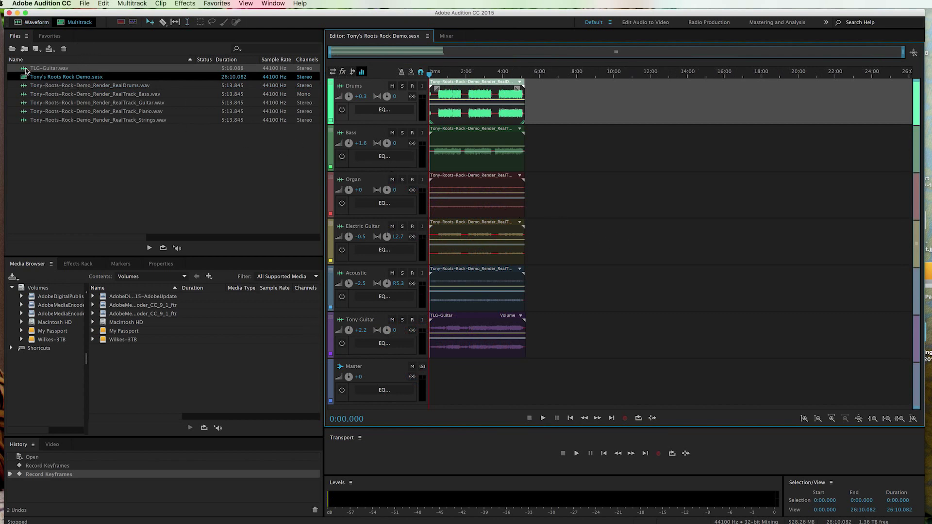
left_click_drag(24, 71, 462, 380)
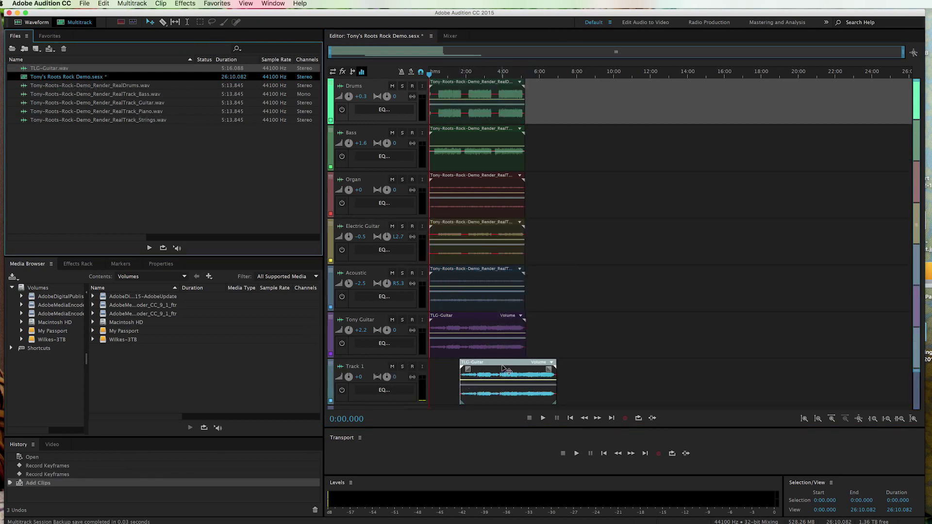
left_click_drag(505, 370, 474, 370)
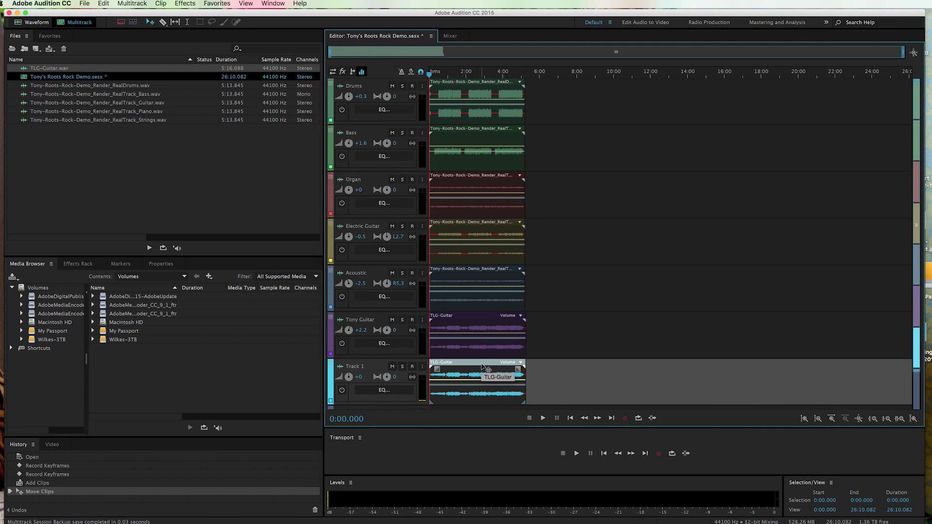
key("Delete")
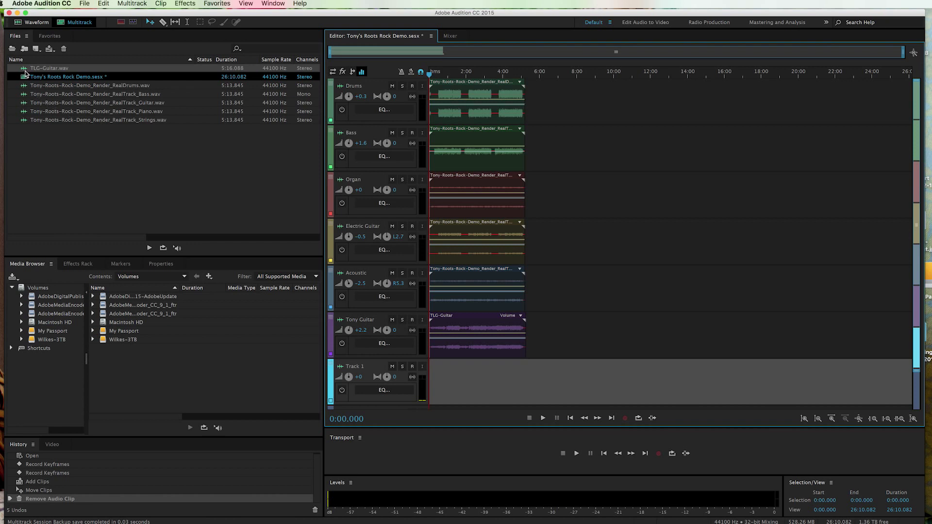
left_click_drag(24, 71, 469, 372)
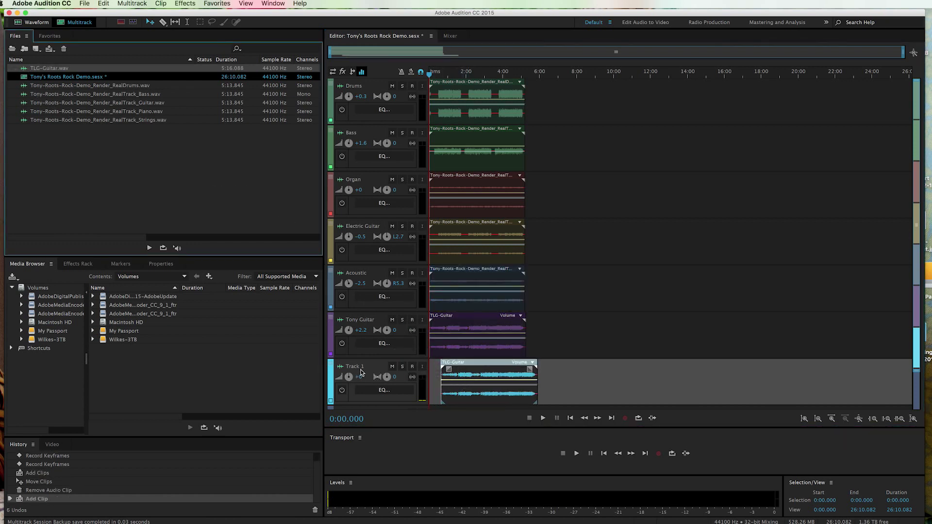
left_click(465, 372)
key("Delete")
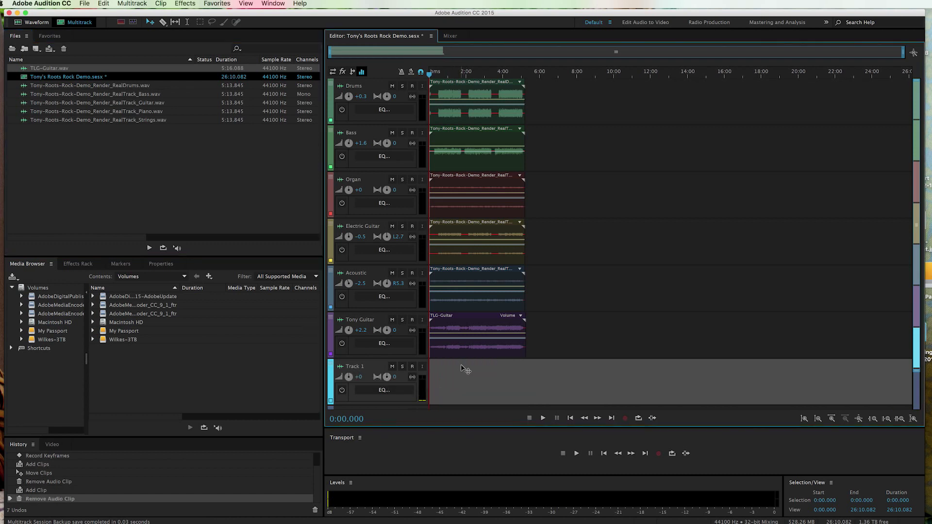
- Rename the Tony Guitar track to 'Tony Telecaster' and start playback
left_click(366, 321)
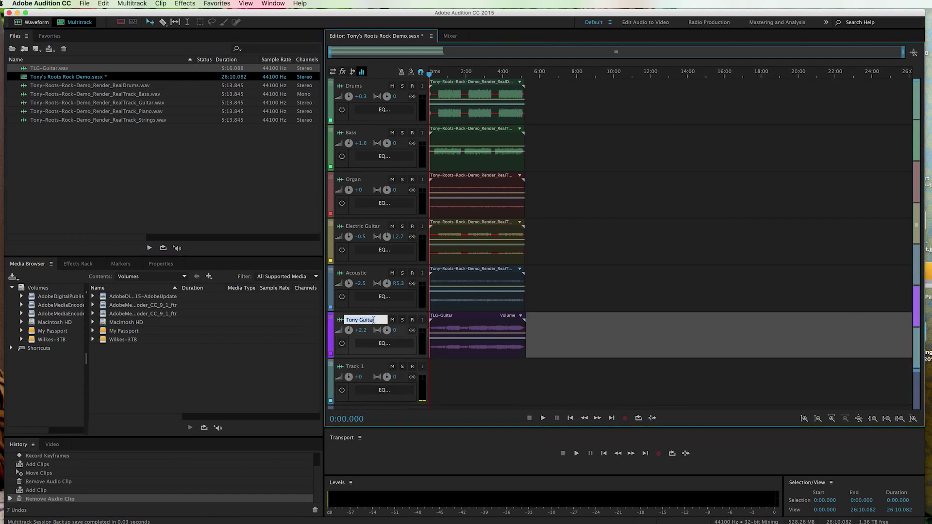
left_click(379, 320)
type("Telecaste")
left_click(457, 387)
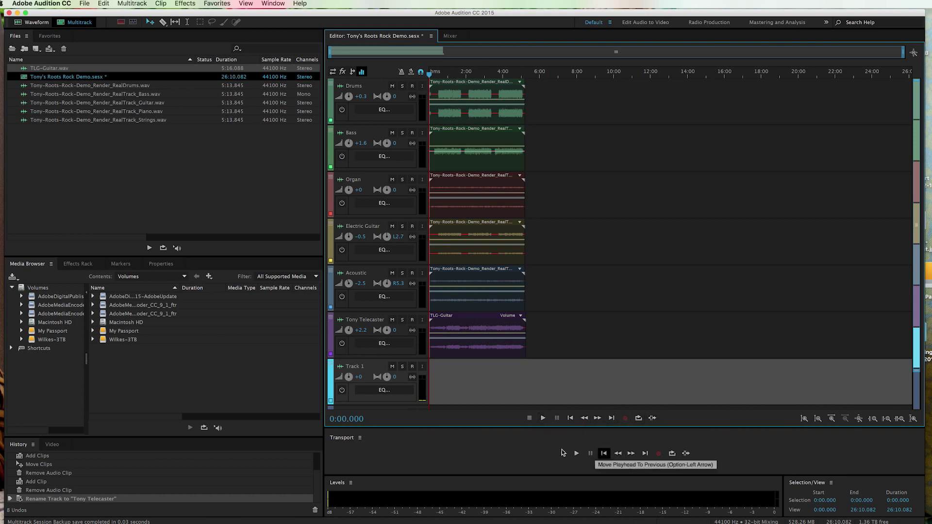
left_click(543, 419)
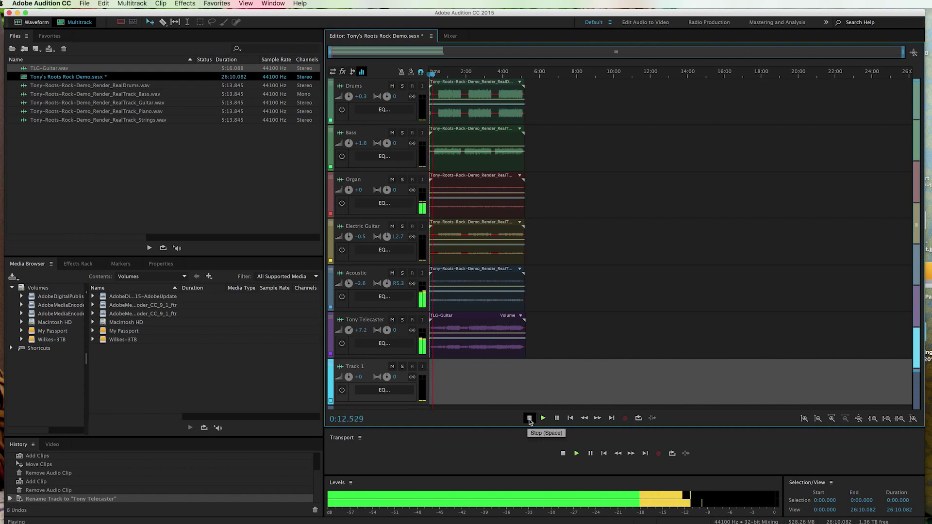
- Stop playback and adjust the Acoustic track's volume knob
left_click(529, 419)
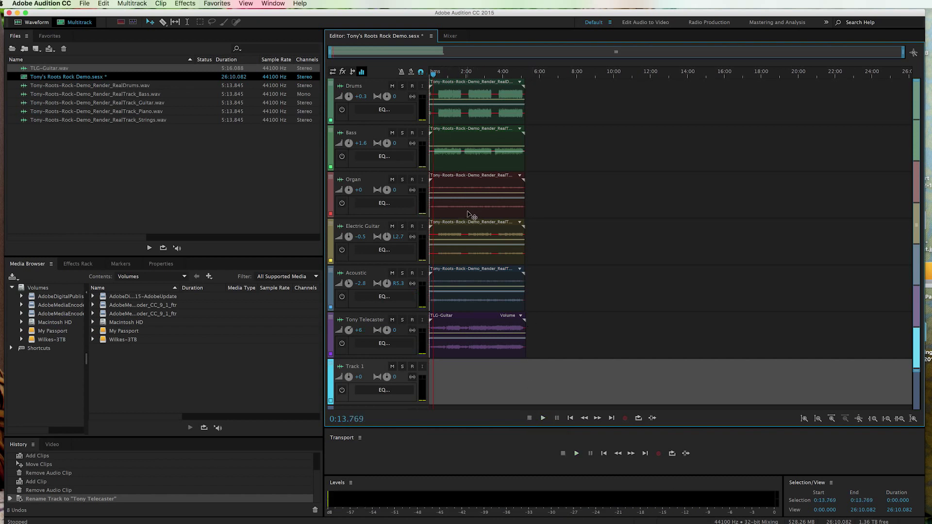
left_click(436, 291)
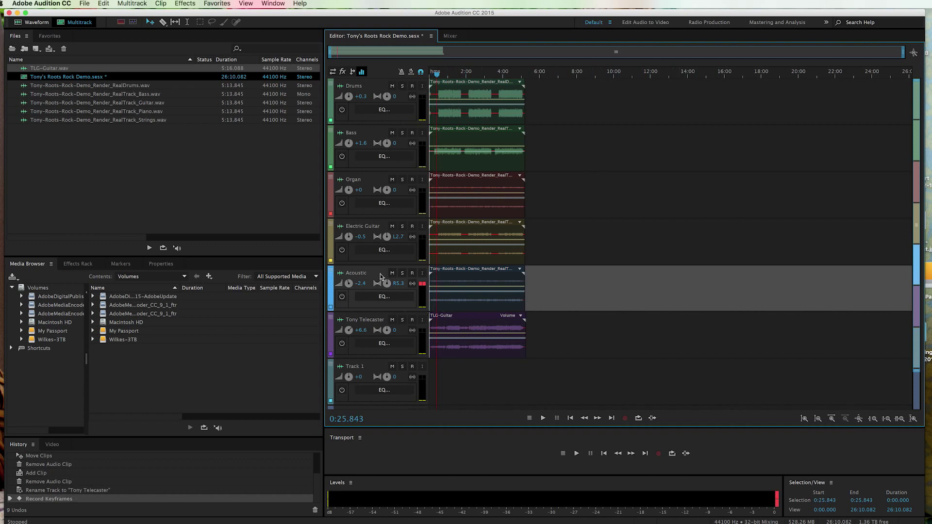
left_click_drag(349, 284, 354, 286)
scroll(361, 286, "down", 5)
scroll(361, 287, "up", 5)
mouse_move(349, 284)
mouse_move(350, 239)
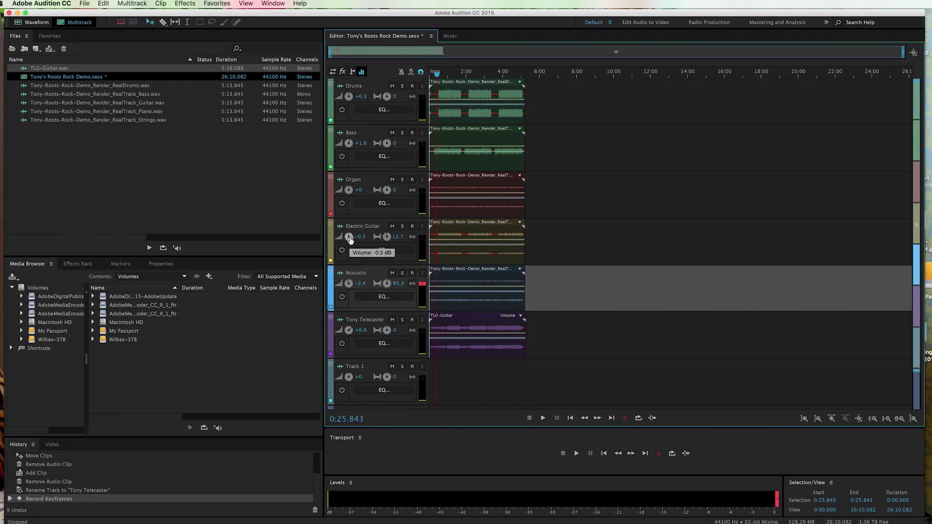
- During playback, record an Acoustic volume ride and a leftward pan, then solo Acoustic
left_click(543, 419)
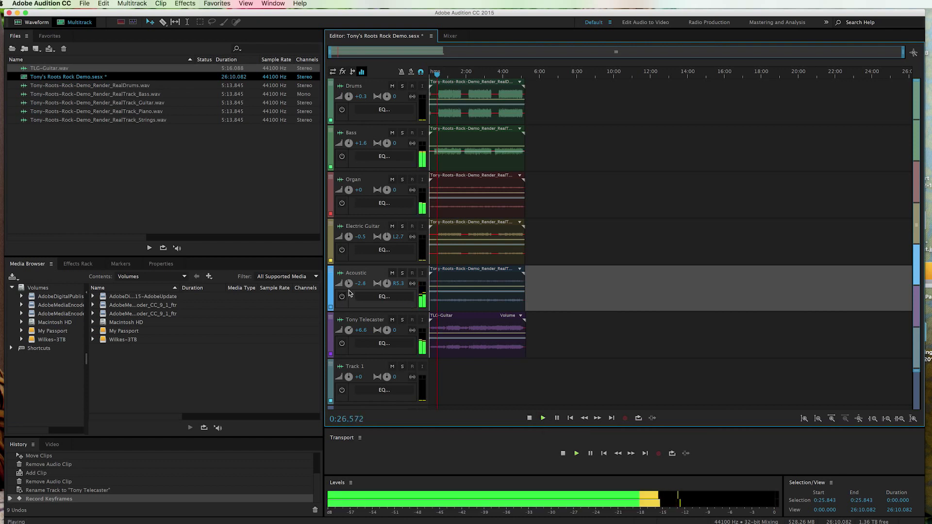
left_click_drag(349, 282, 357, 283)
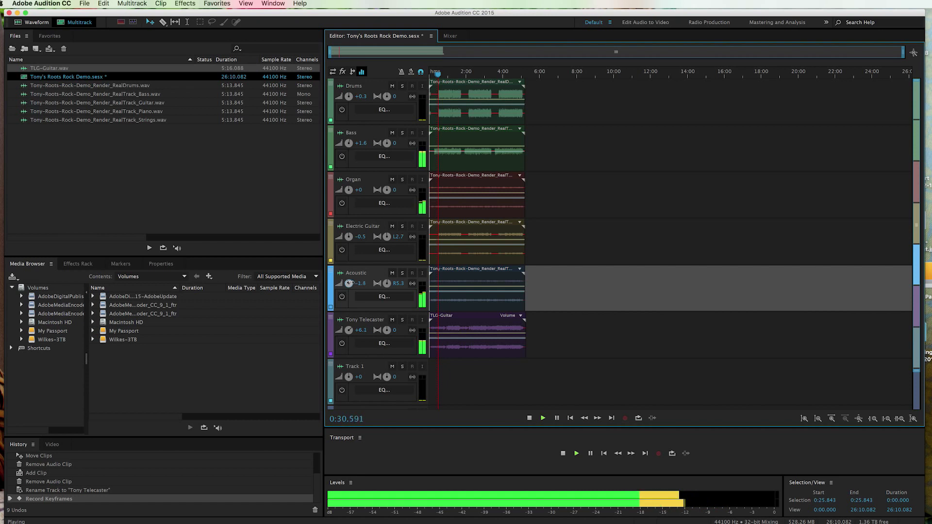
mouse_move(388, 284)
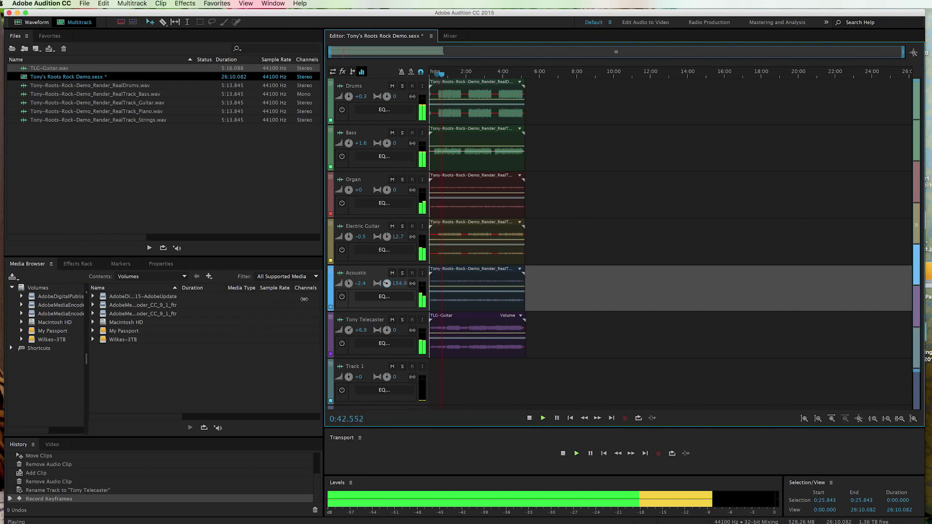
left_click(402, 273)
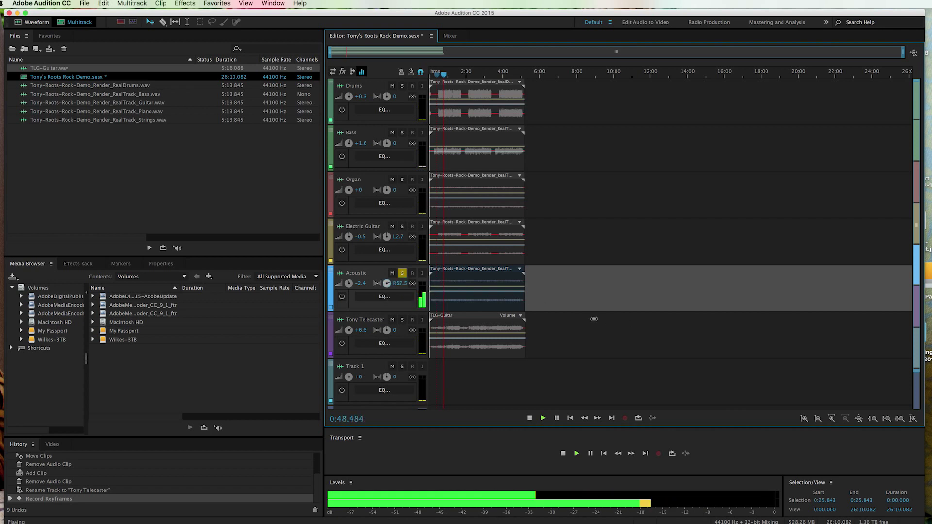
- Unsolo Acoustic and mute the Acoustic, Electric Guitar, Tony Telecaster and Drums tracks
left_click(402, 273)
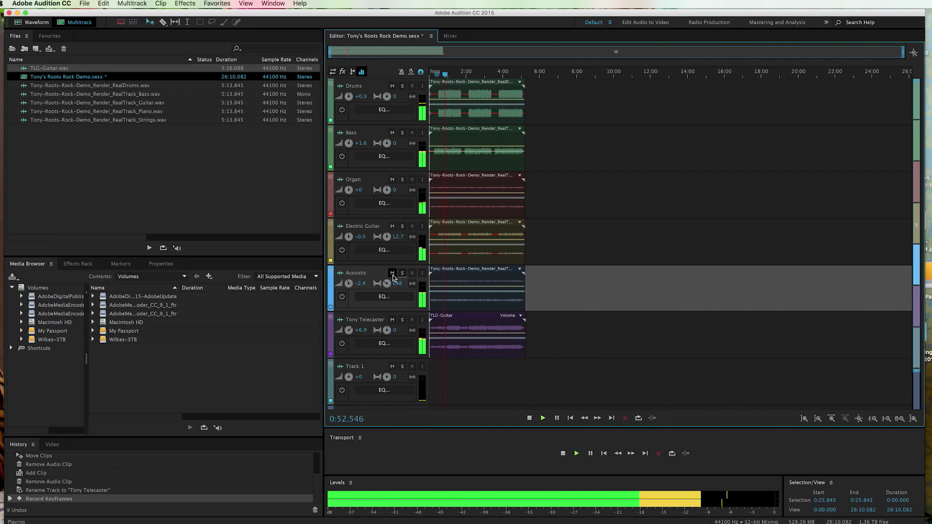
left_click(393, 273)
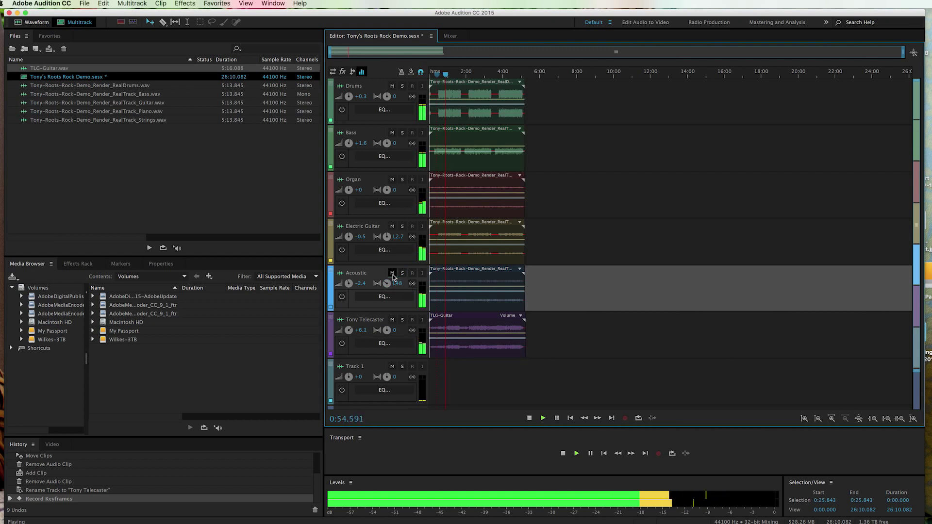
left_click(392, 226)
left_click(399, 246)
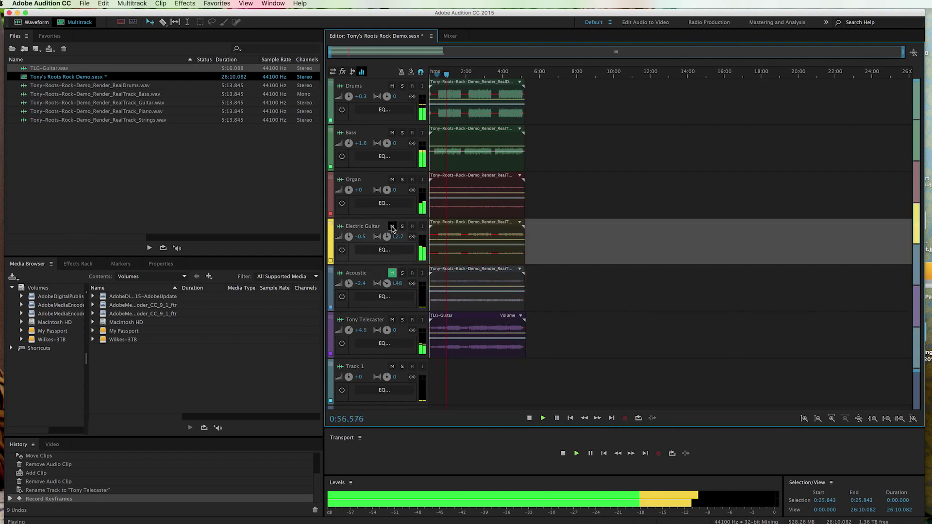
left_click(392, 320)
left_click(399, 340)
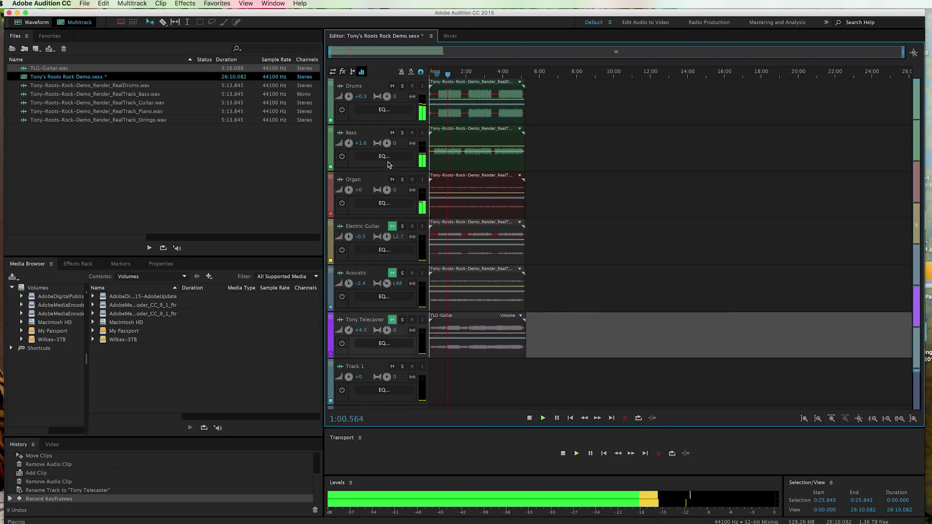
left_click(392, 86)
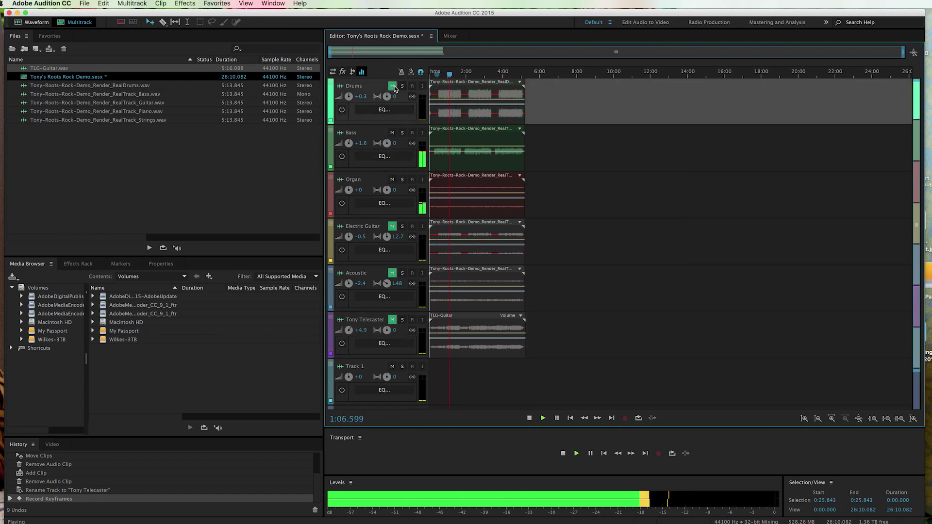
- Unmute all four tracks and stop playback at 1:12.473
left_click(392, 86)
left_click(392, 226)
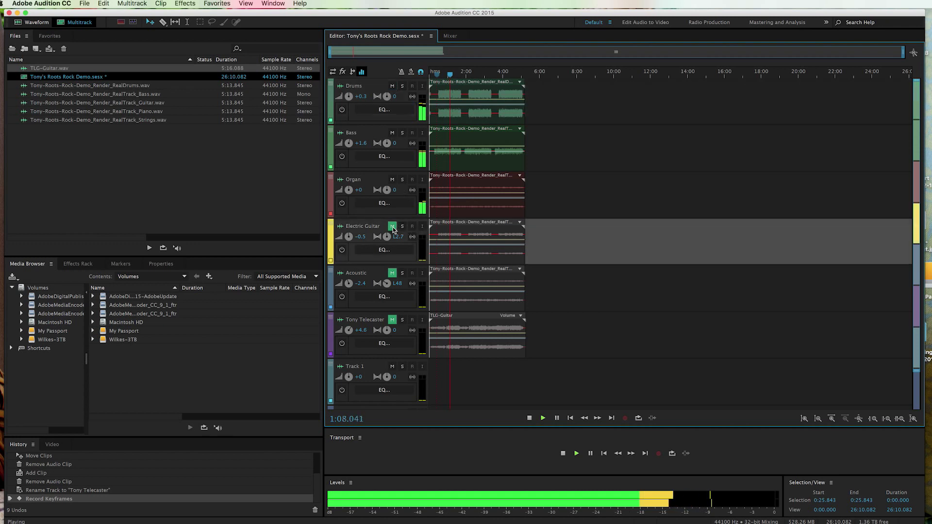
left_click(392, 273)
left_click(392, 319)
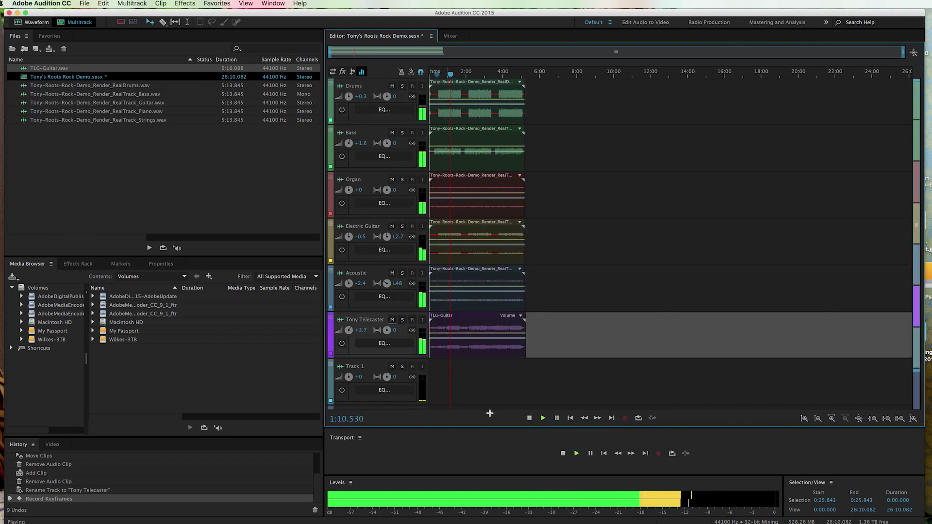
left_click(529, 418)
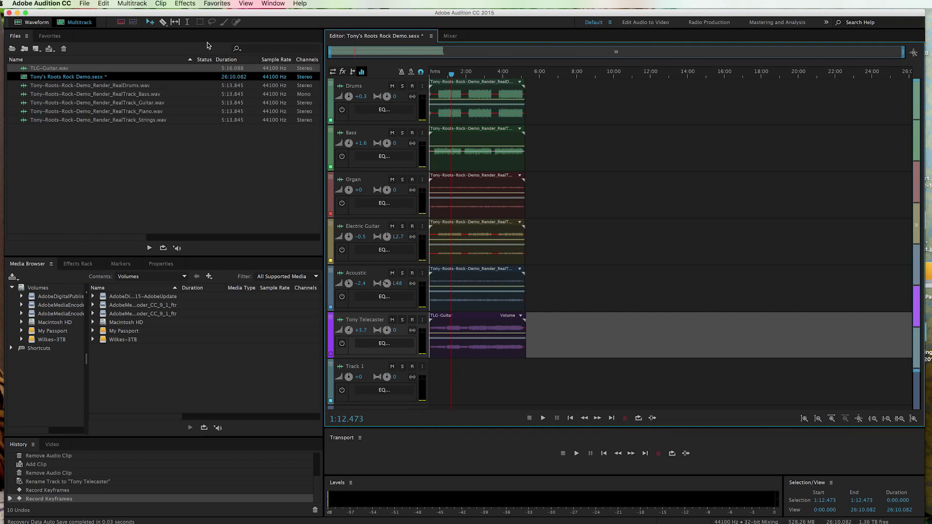
- In the Mixer, solo Electric Guitar and bring up the Reverb effects for its empty slot
left_click(450, 37)
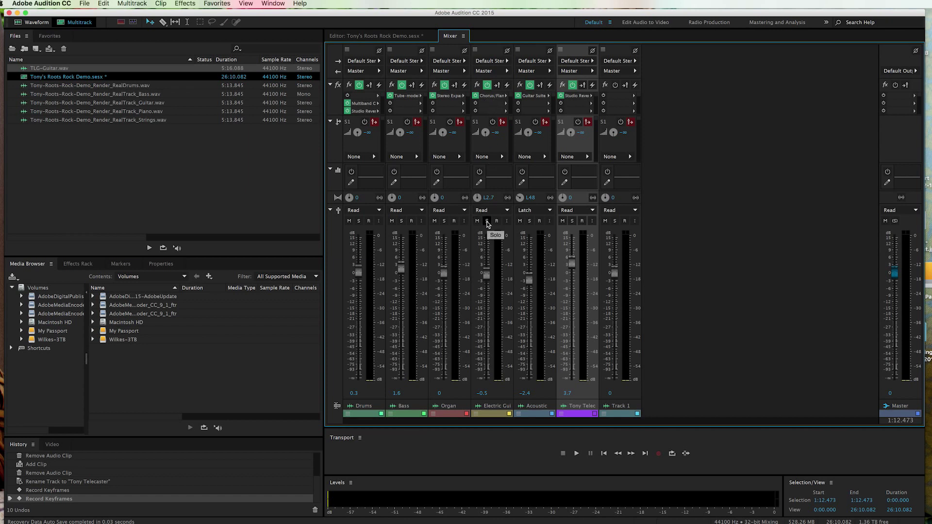
left_click(487, 221)
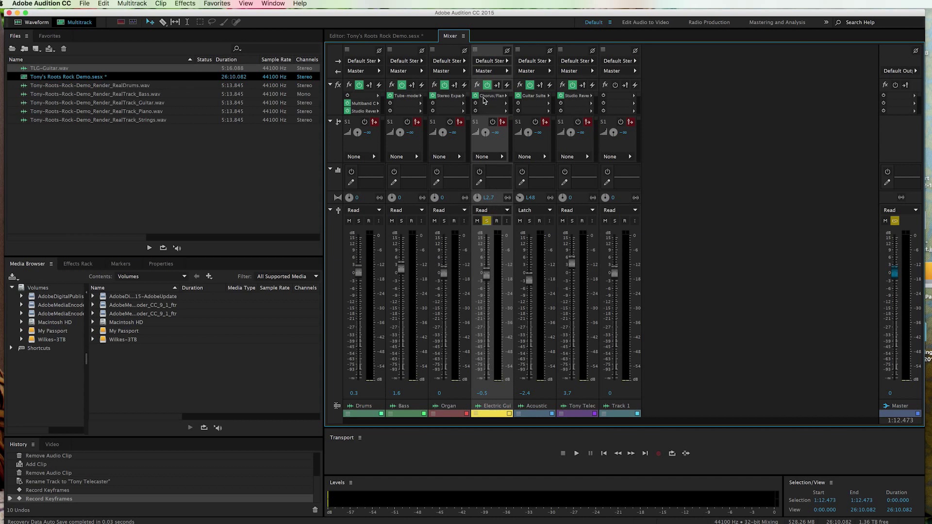
left_click(506, 104)
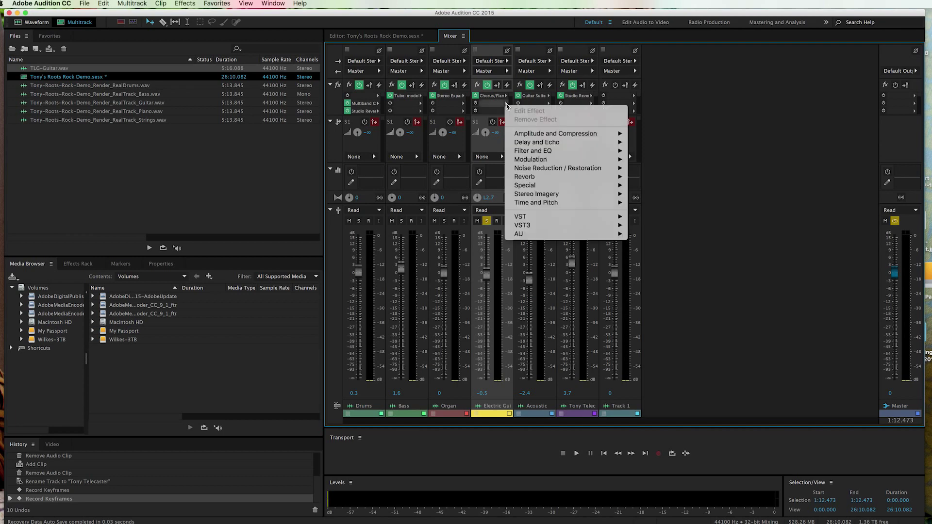
mouse_move(532, 179)
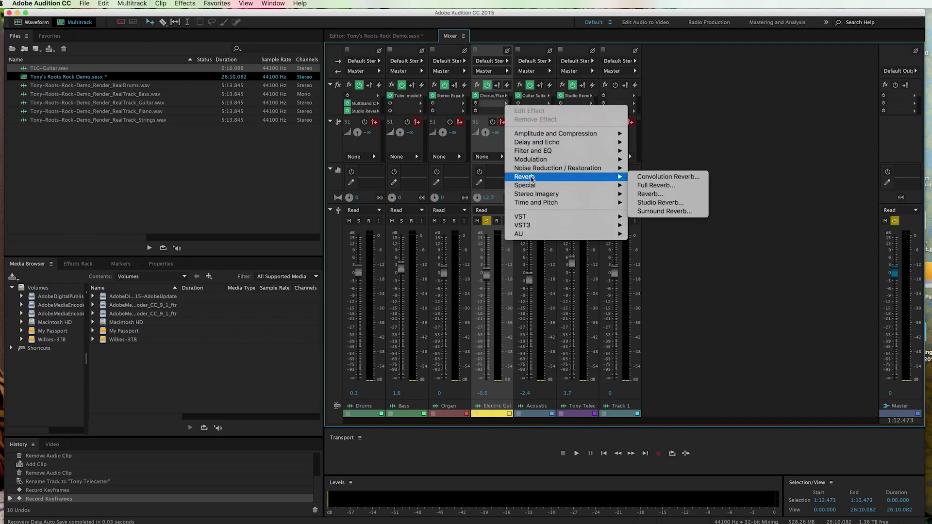
- Add Studio Reverb to Electric Guitar using the Guitar Amp Verb (stereo) preset, Dry raised to 75.9%
left_click(668, 204)
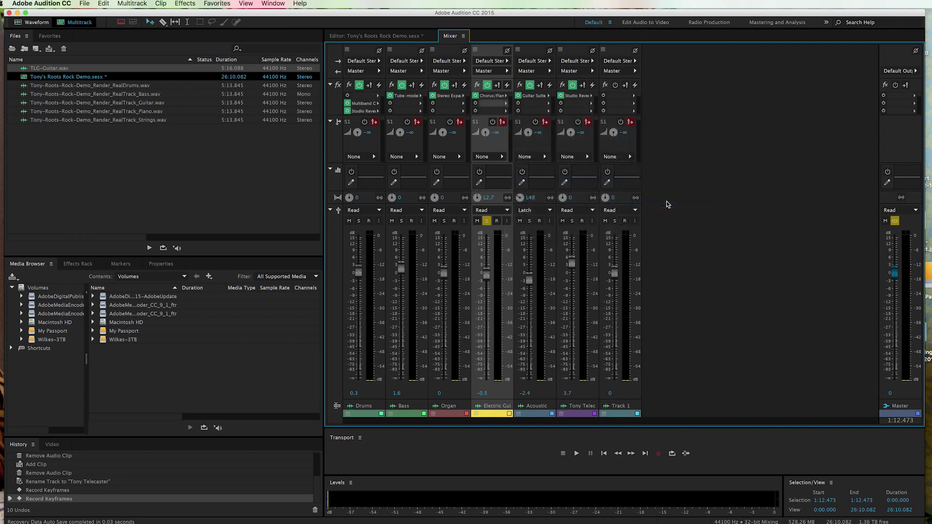
left_click(486, 183)
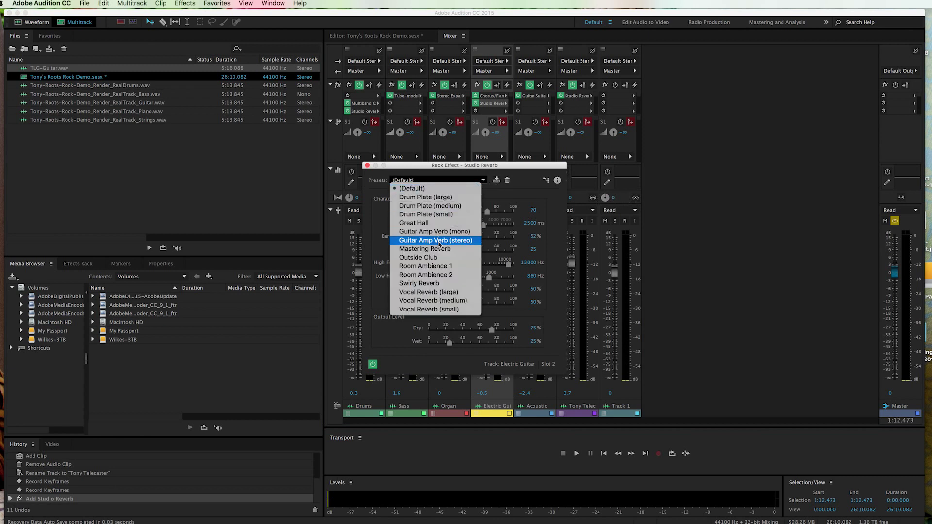
left_click(439, 242)
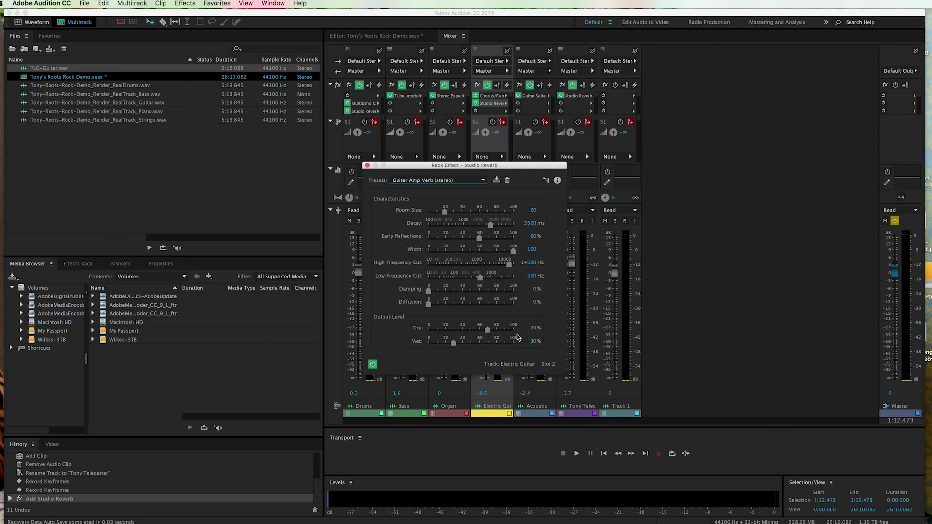
left_click_drag(490, 333, 449, 344)
left_click_drag(400, 168, 596, 197)
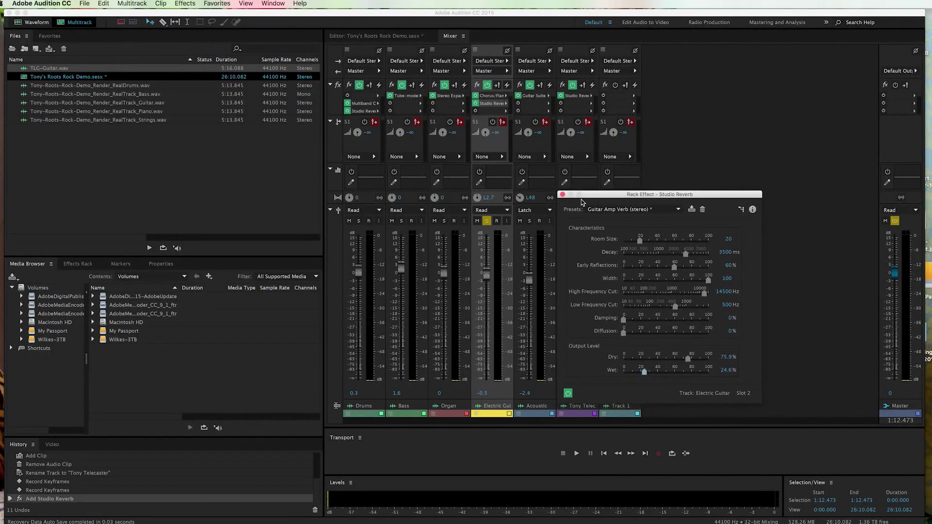
- Audition the reverb during playback, sweeping Wet up and down, then bypassing it for comparison
key("space")
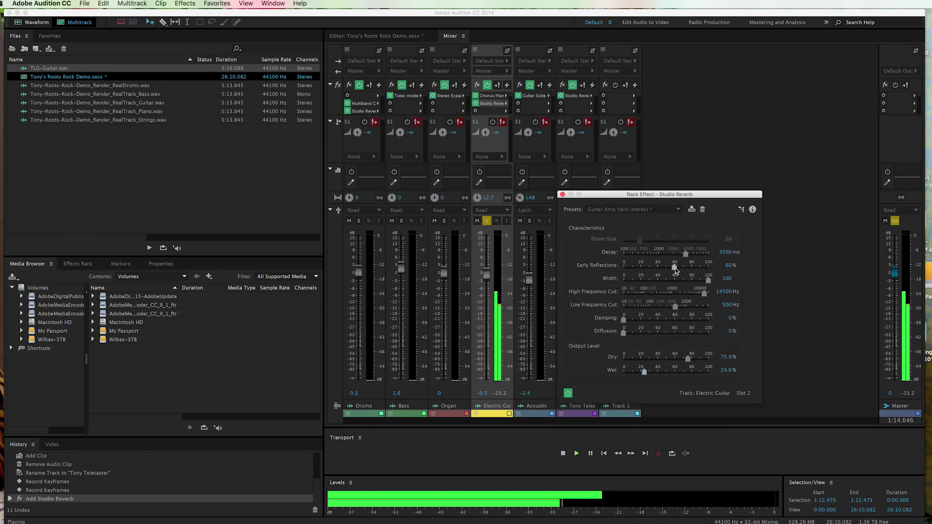
left_click_drag(642, 371, 698, 372)
left_click_drag(698, 373, 640, 374)
key("space")
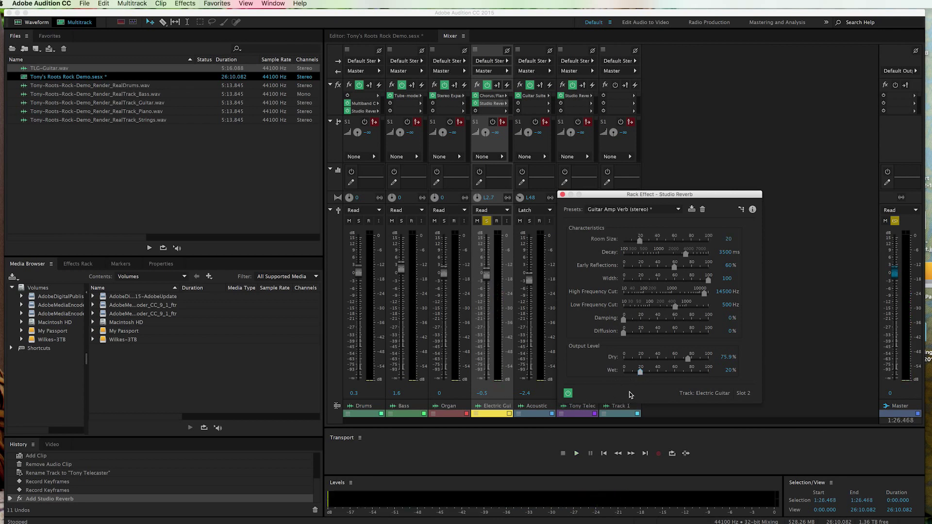
left_click(568, 394)
key("space")
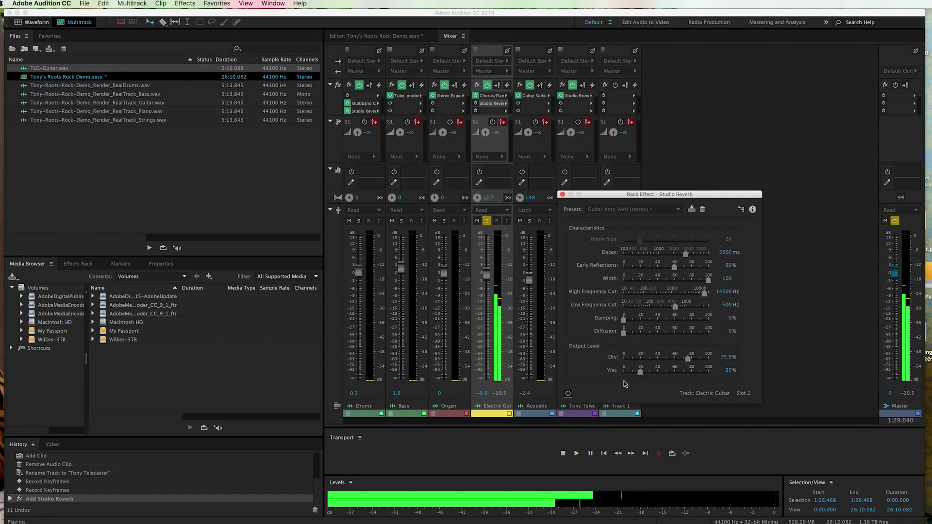
key("space")
key("space")
- Re-enable the Studio Reverb and tweak Wet and Dry, settling at Dry 77.3%, Wet 26.7%
left_click(568, 393)
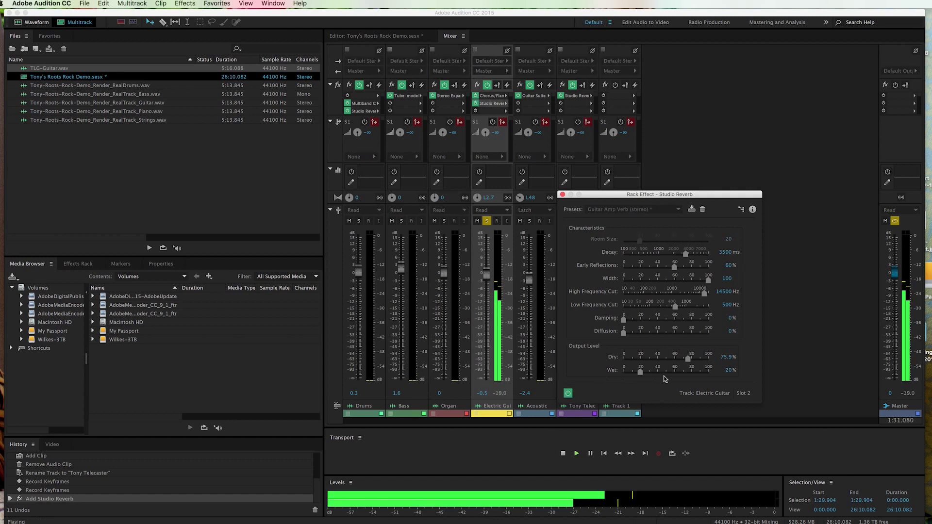
left_click_drag(641, 372, 672, 371)
left_click_drag(688, 360, 603, 364)
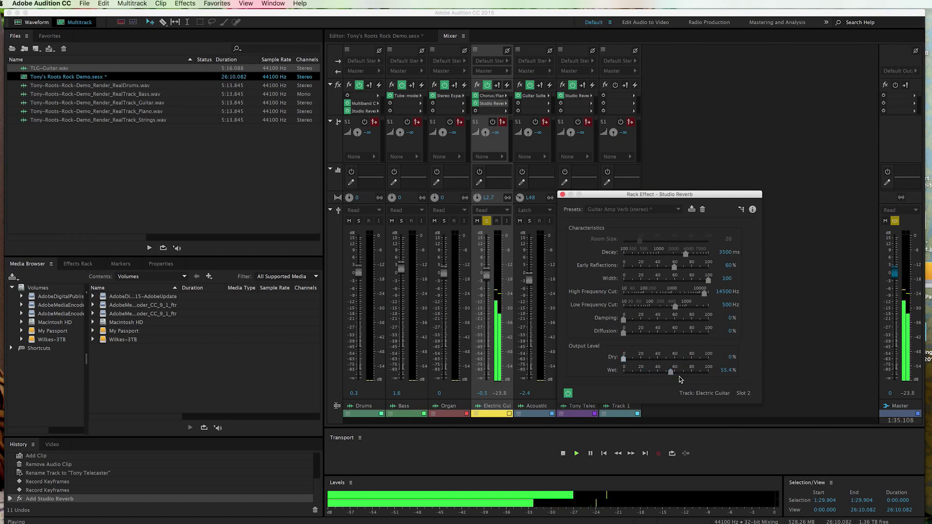
left_click_drag(672, 373, 709, 373)
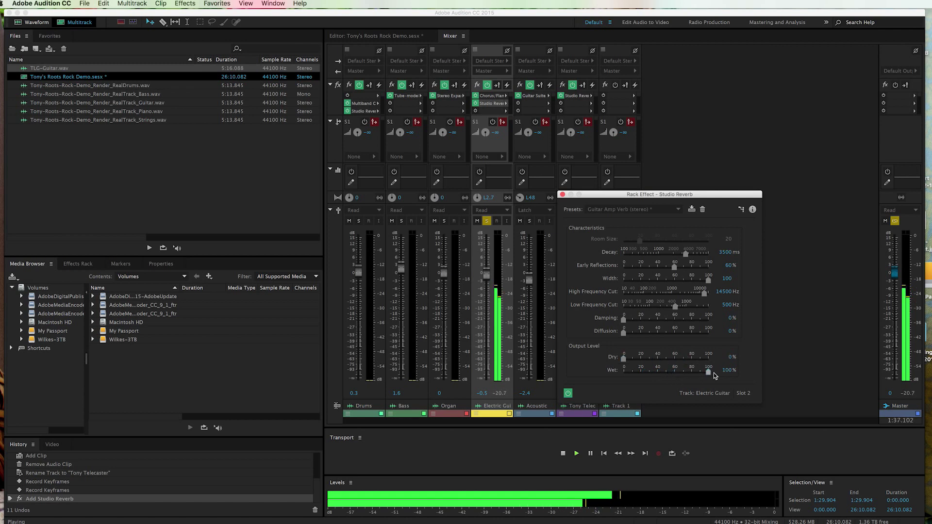
left_click_drag(709, 372, 646, 372)
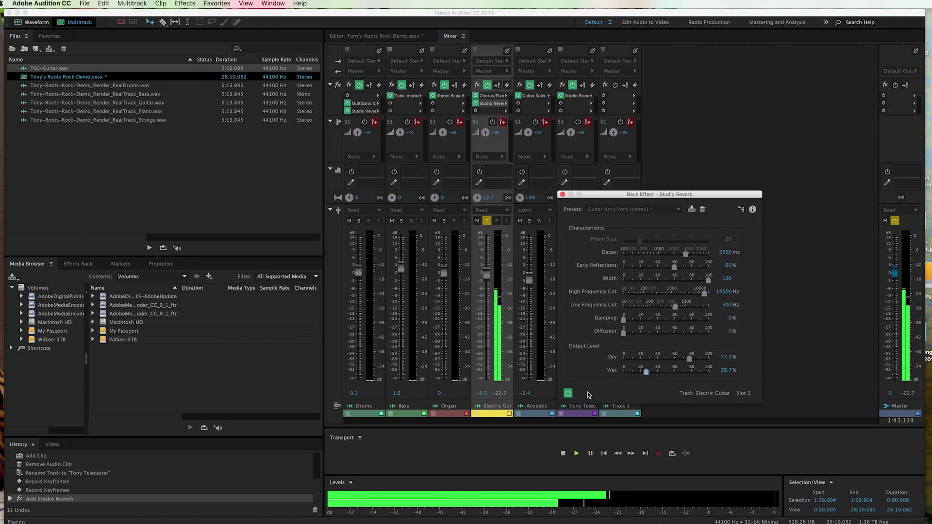
key("space")
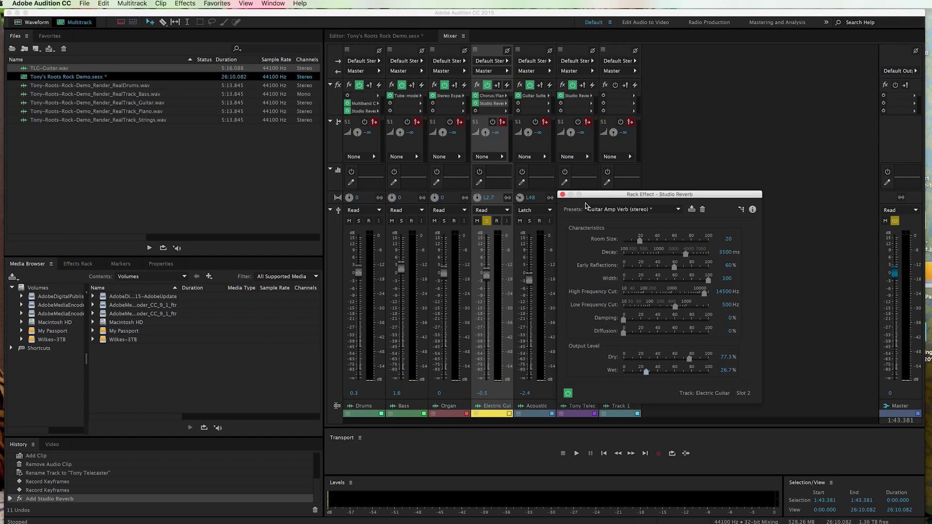
- Close the reverb window, unsolo Electric Guitar, play the mix, and record an Acoustic volume keyframe
left_click(563, 195)
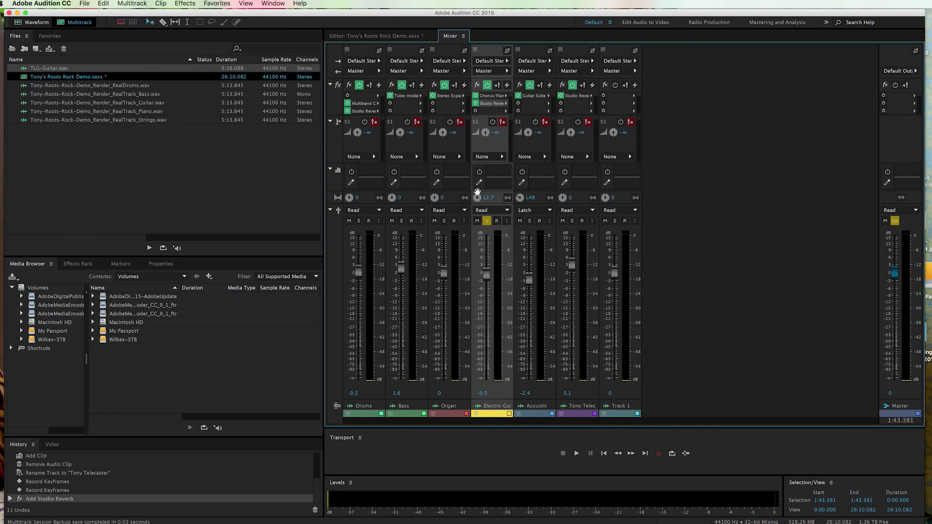
left_click(487, 221)
left_click(577, 453)
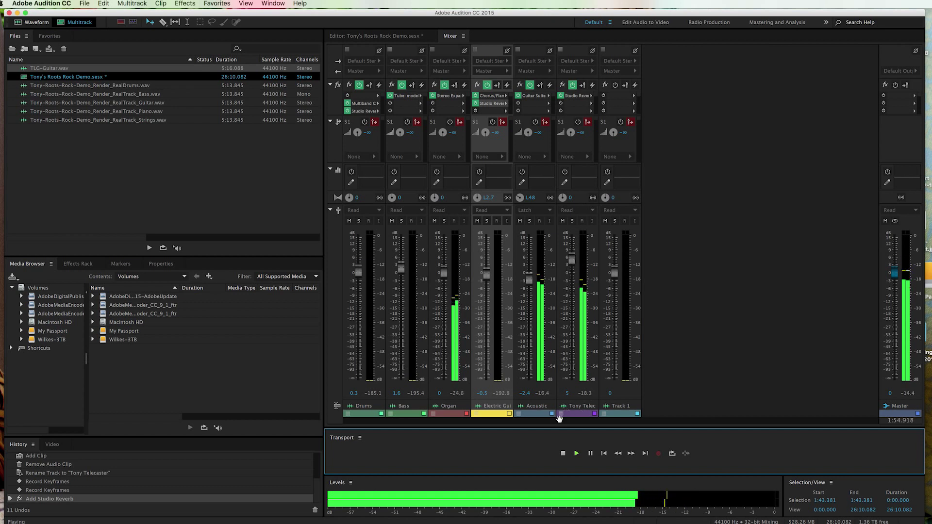
key("space")
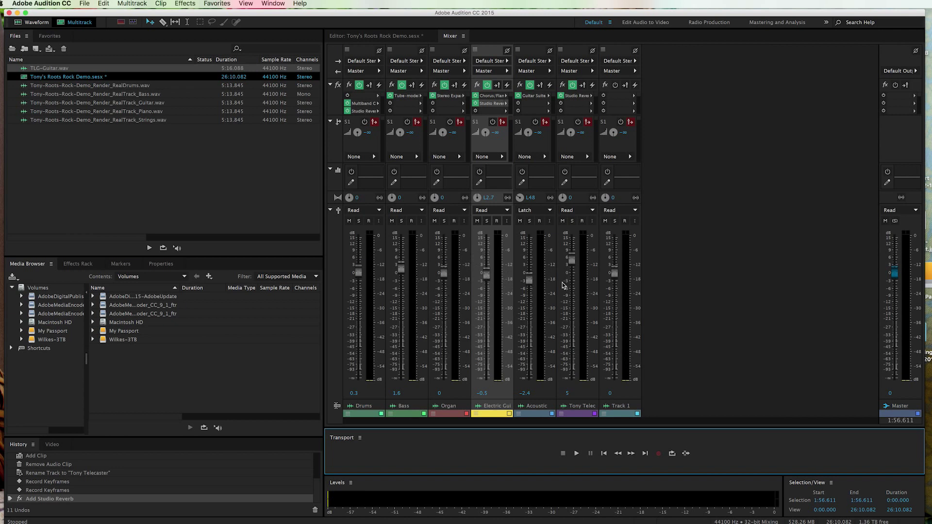
left_click(530, 284)
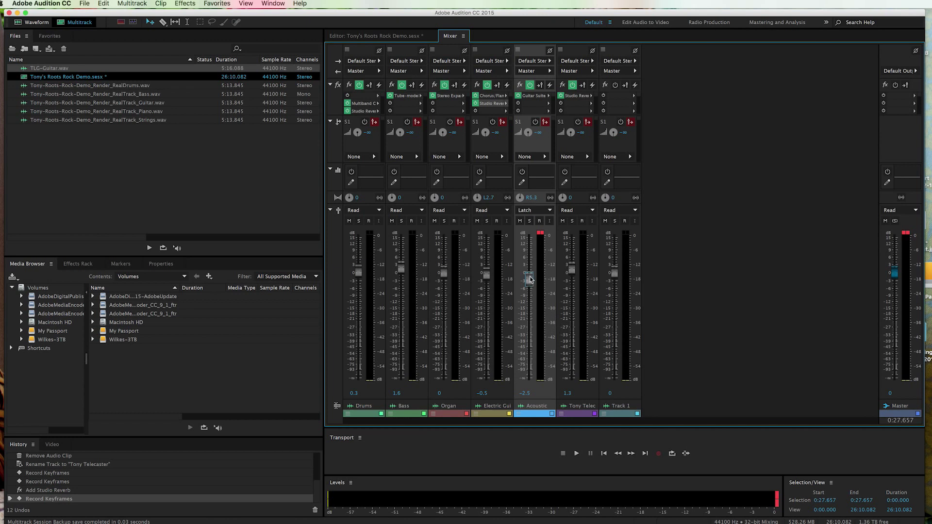
- Lower the Acoustic fader slightly, set its automation to Latch, and return the playhead to 0:00.000
left_click_drag(531, 281, 532, 285)
left_click(547, 213)
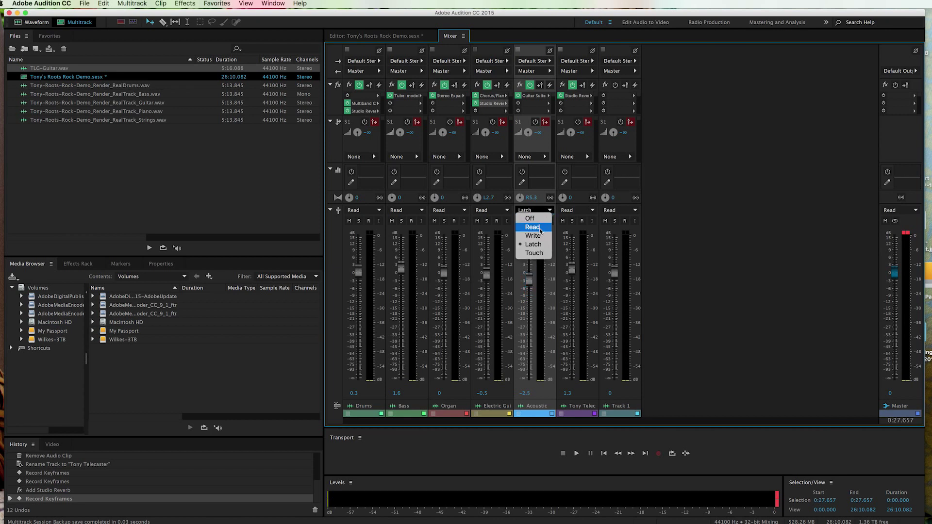
left_click(541, 229)
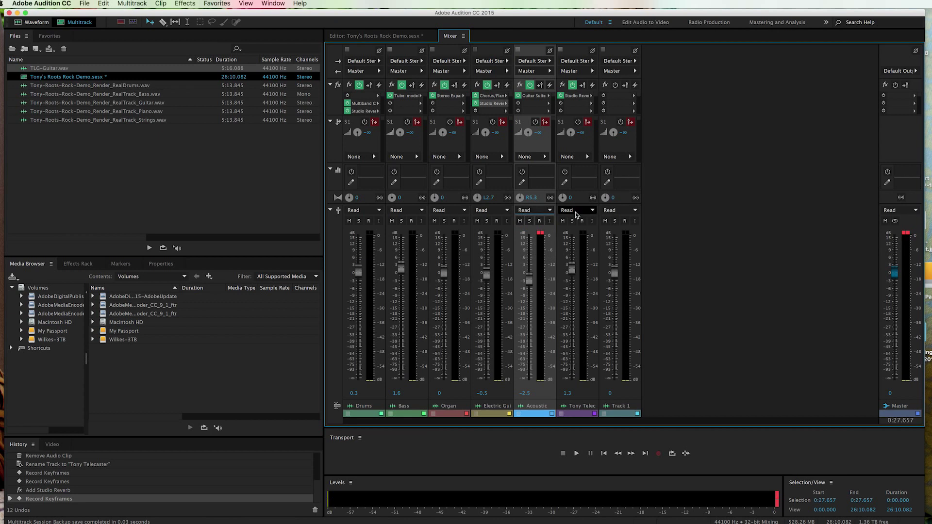
left_click(554, 212)
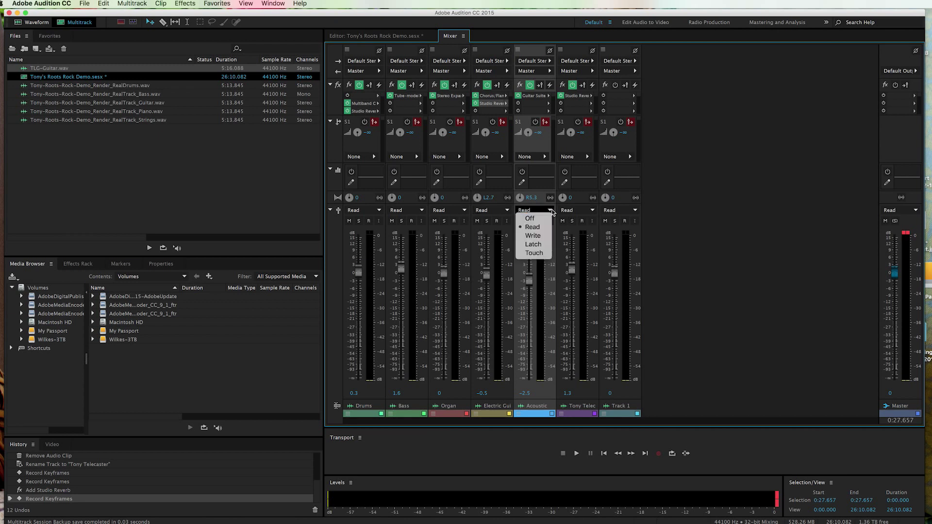
left_click(532, 244)
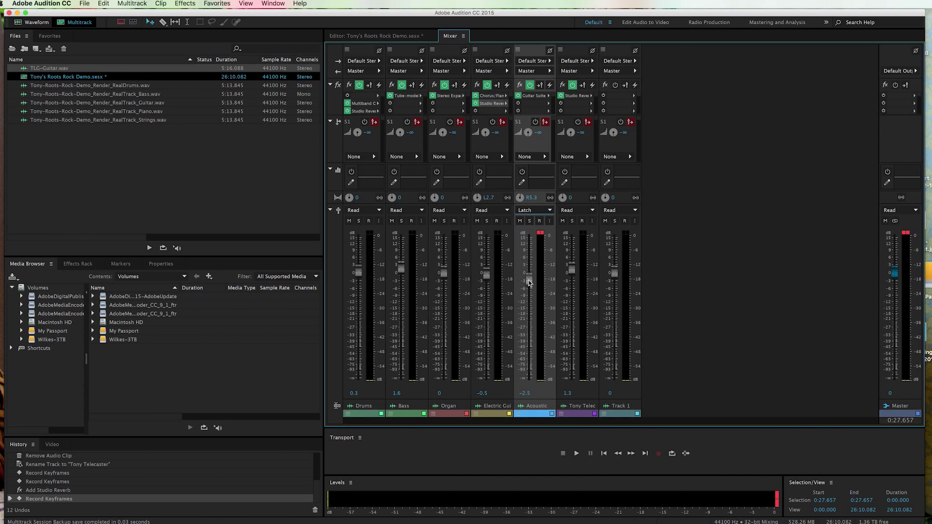
left_click(604, 454)
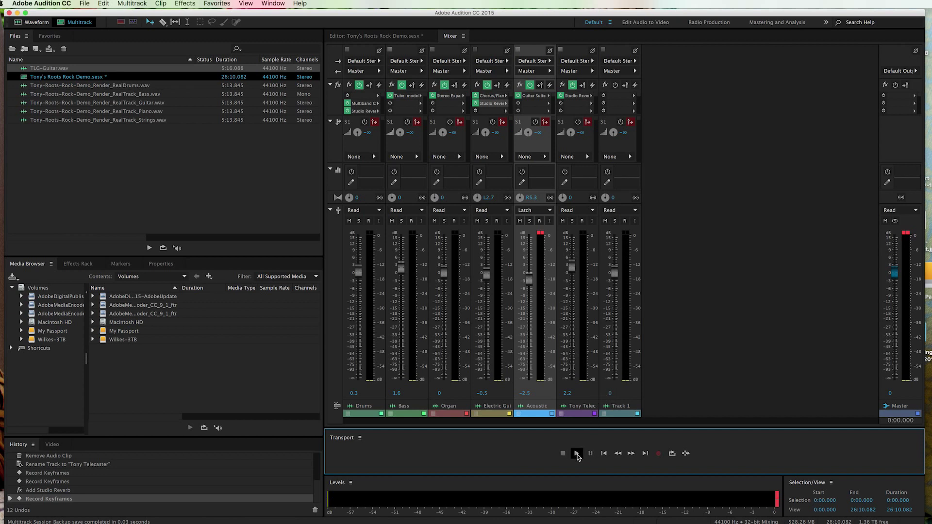
- Record Acoustic volume automation in Latch, riding the fader from -12.7 dB to fade-out, ending near -7.2 dB
left_click(576, 454)
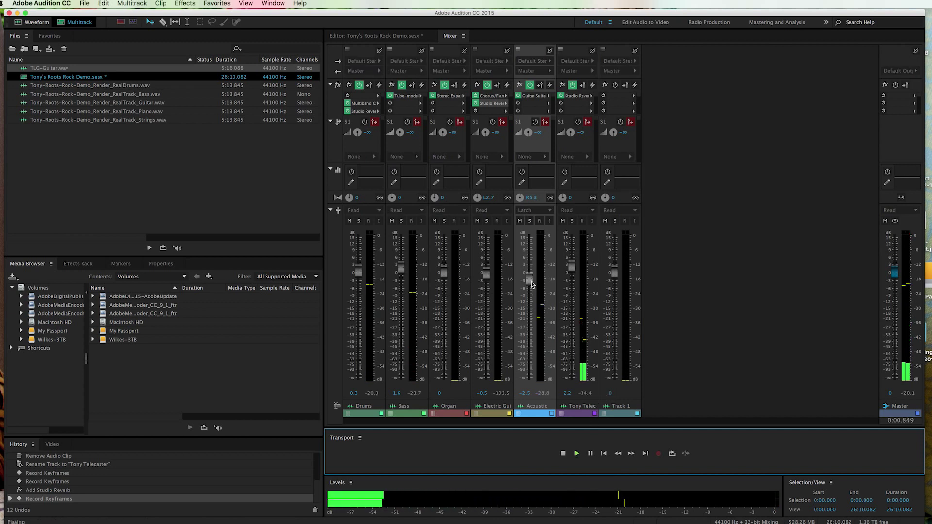
left_click_drag(531, 284, 531, 307)
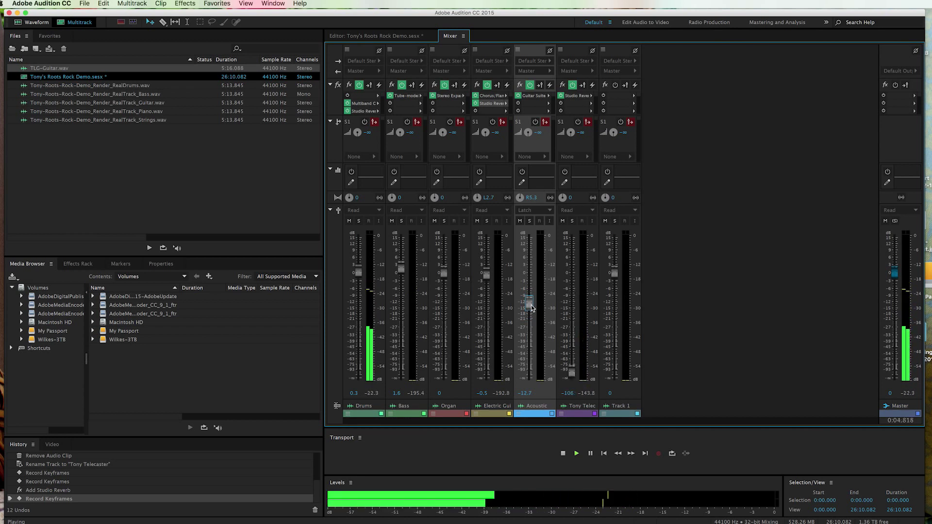
left_click_drag(531, 304, 531, 285)
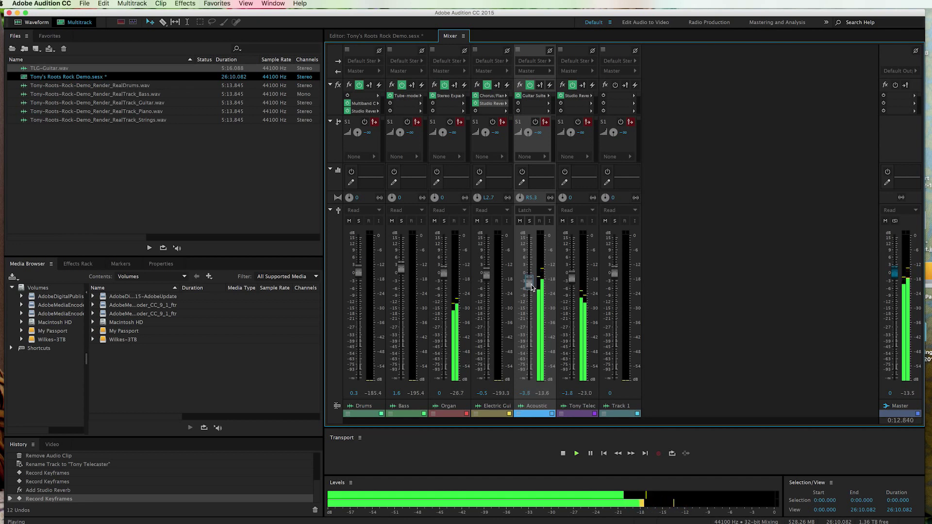
left_click_drag(531, 285, 531, 282)
left_click_drag(531, 283, 531, 298)
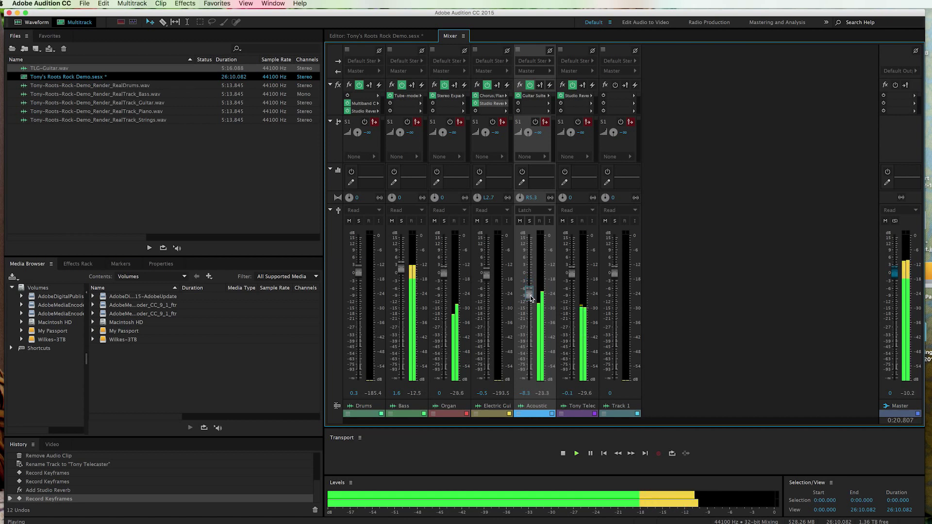
left_click_drag(531, 298, 532, 290)
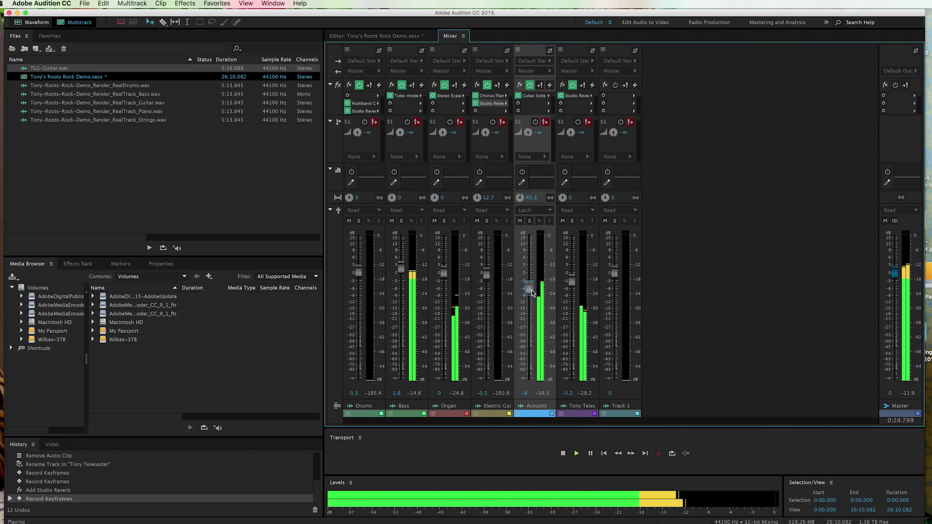
left_click_drag(532, 290, 532, 290)
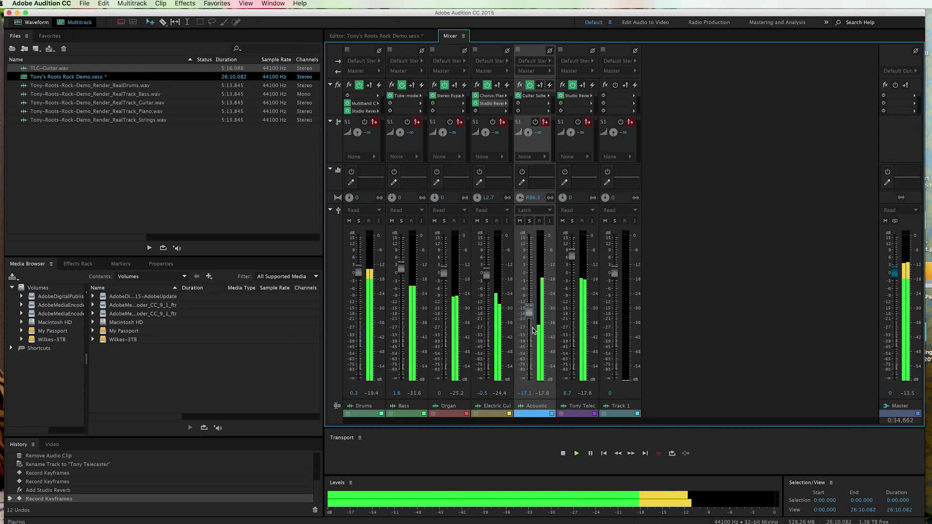
left_click_drag(532, 294, 534, 387)
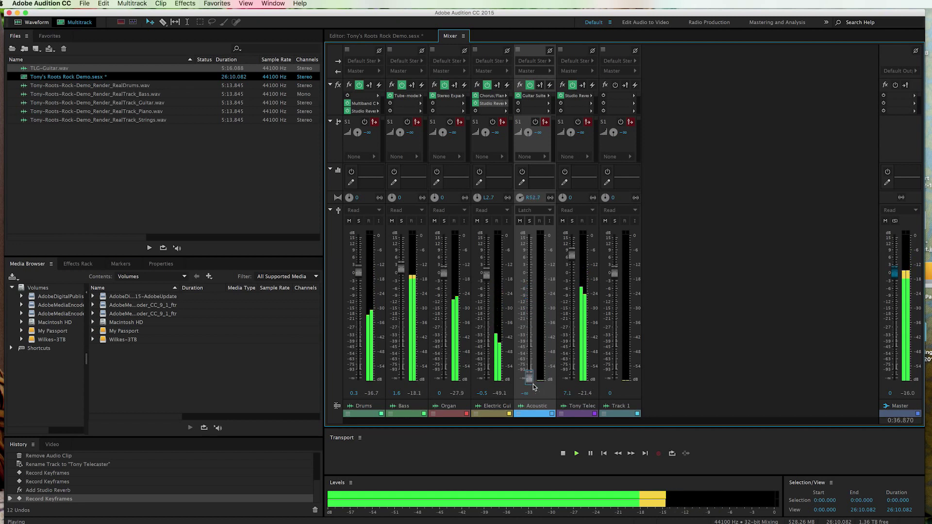
left_click_drag(534, 387, 535, 297)
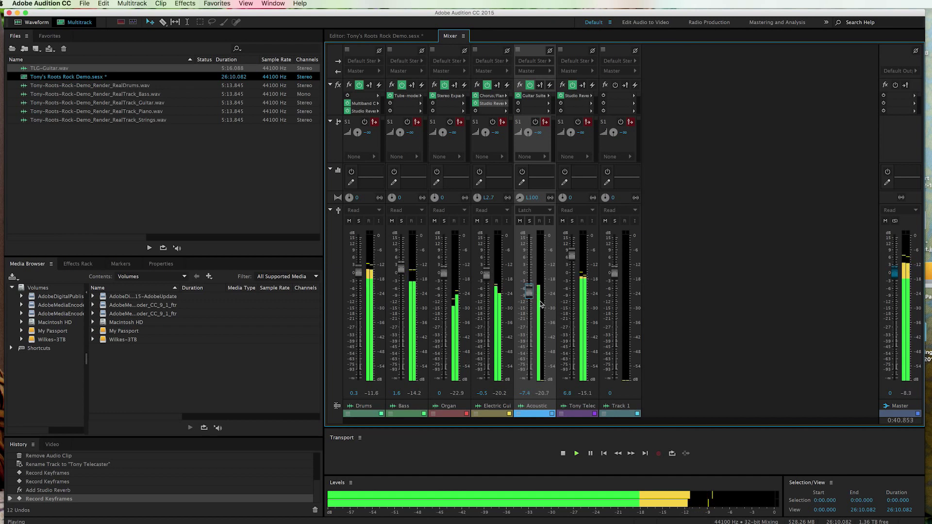
left_click(576, 453)
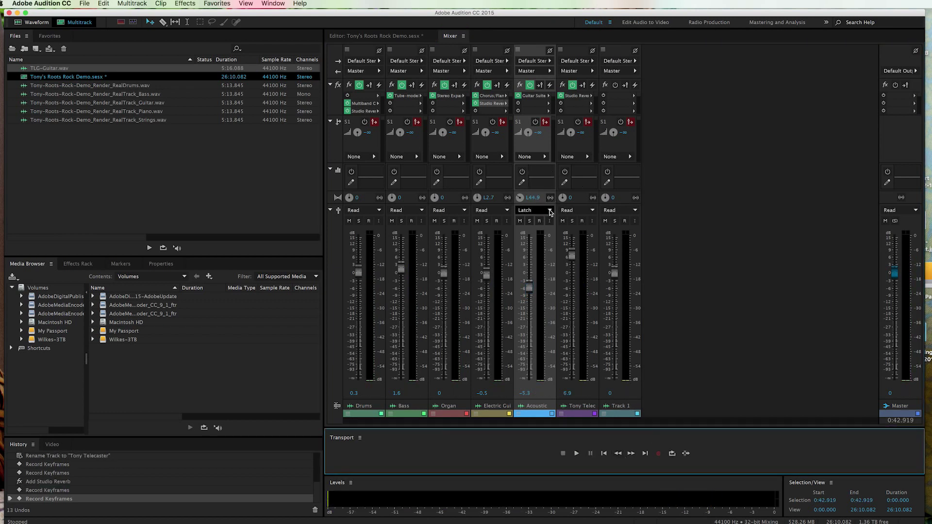
- Switch the Acoustic track's automation from Latch to Read and return to the session start
left_click(548, 210)
left_click(534, 227)
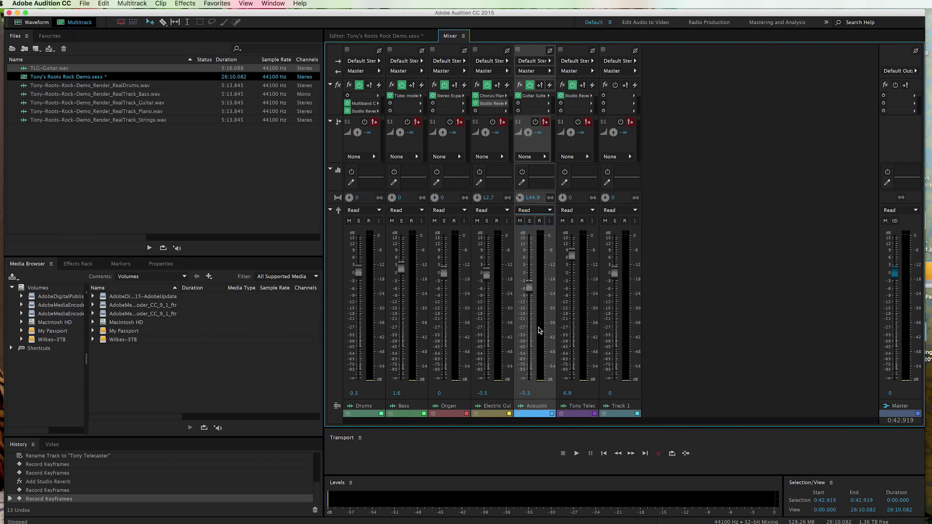
left_click(604, 454)
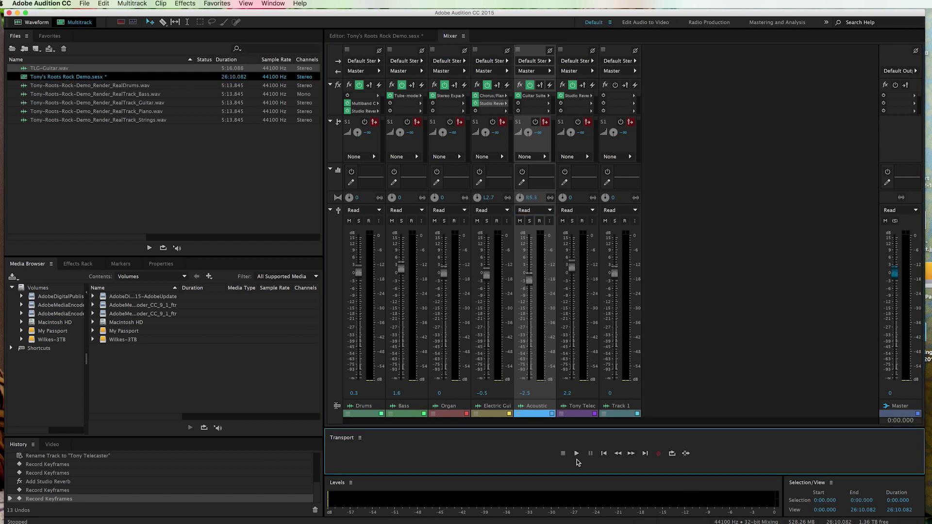
- Play back the recorded Acoustic automation, stopping at 0:15.466
left_click(576, 453)
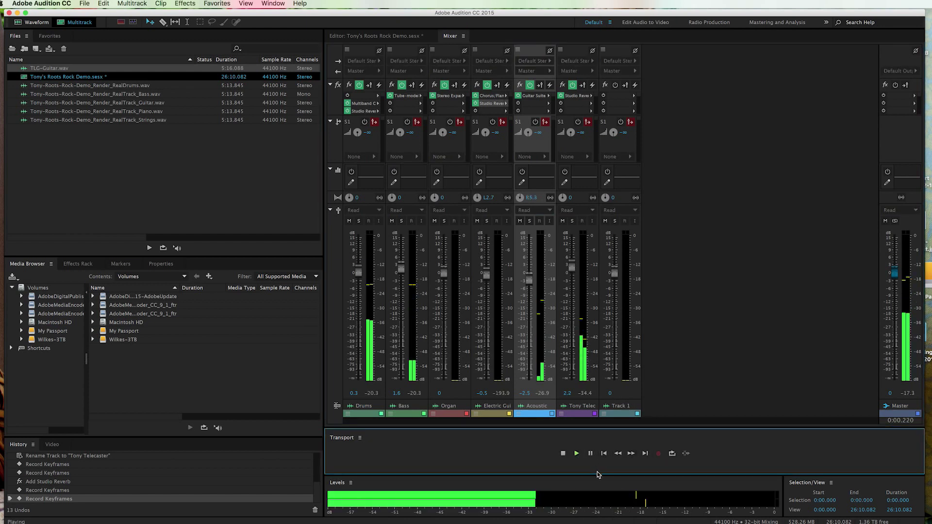
left_click(564, 454)
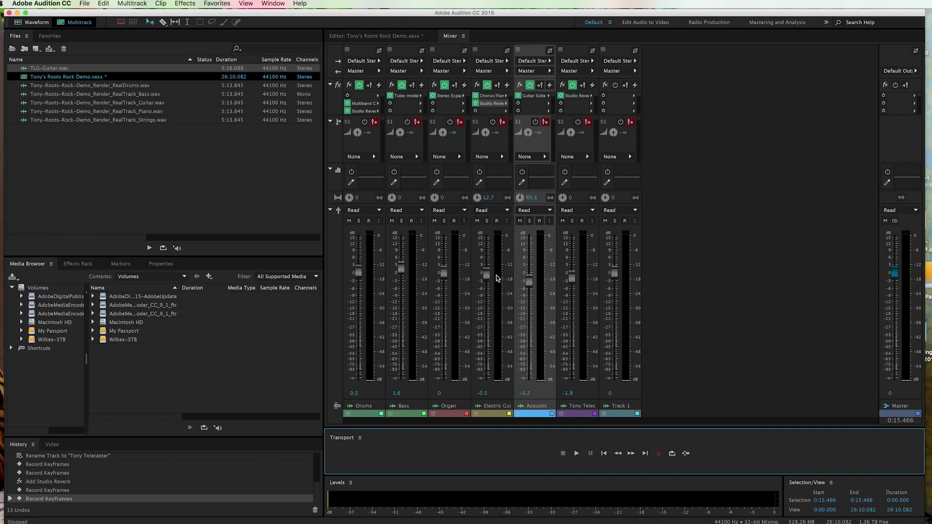
left_click(500, 211)
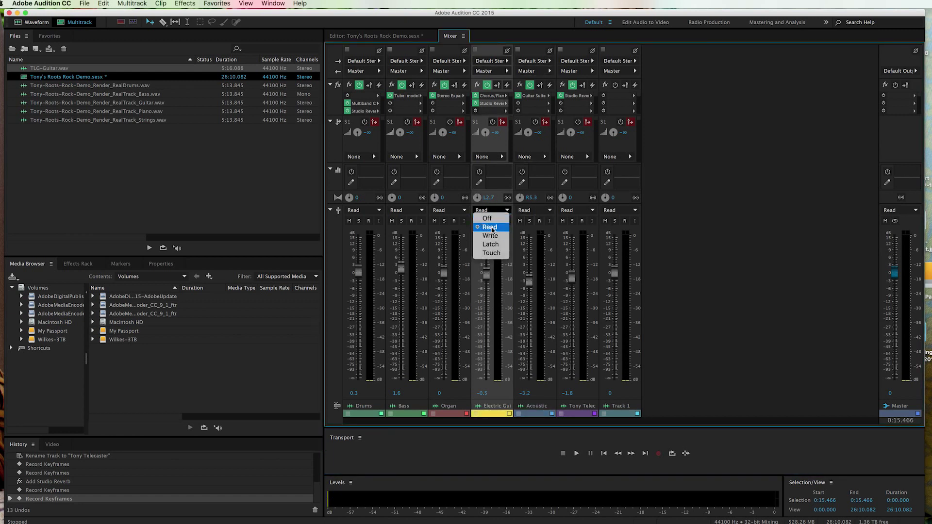
- Keep Electric Guitar in Read, set Telecaster to Latch, and start playback from the beginning
left_click(492, 227)
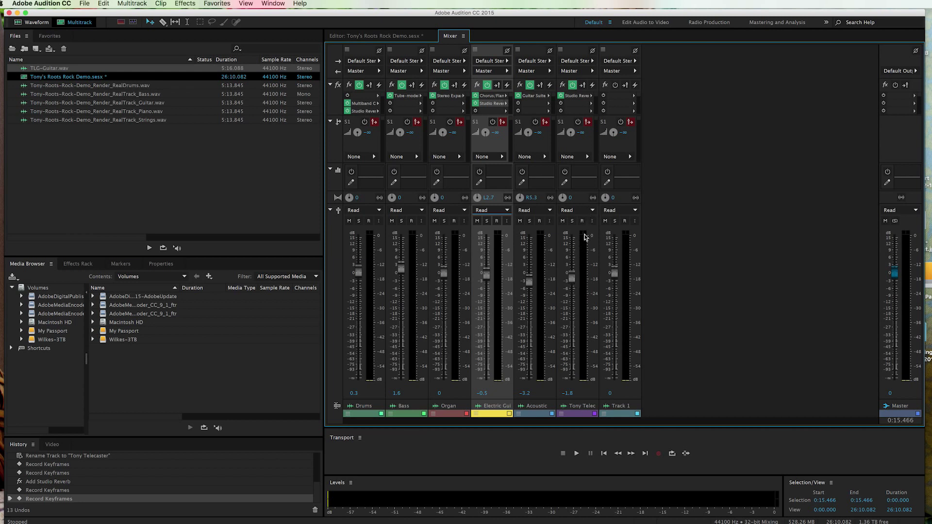
left_click(590, 210)
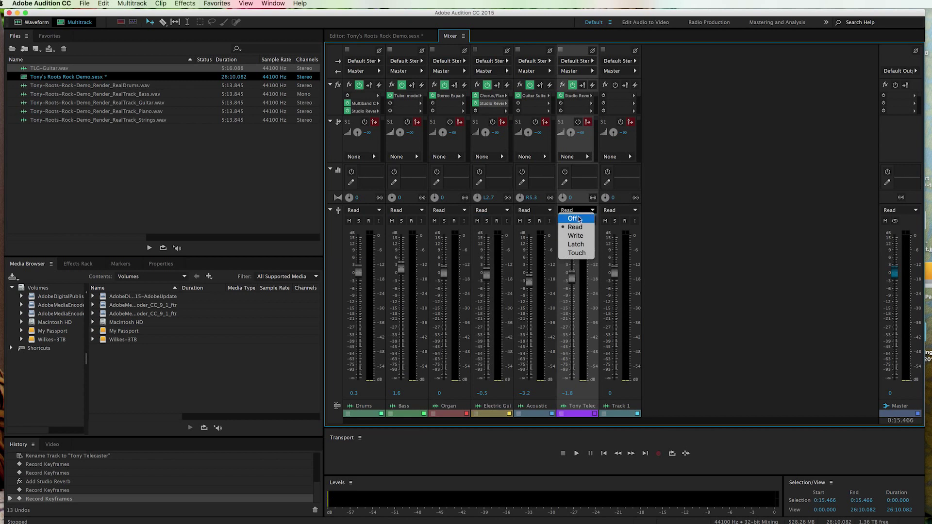
left_click(581, 245)
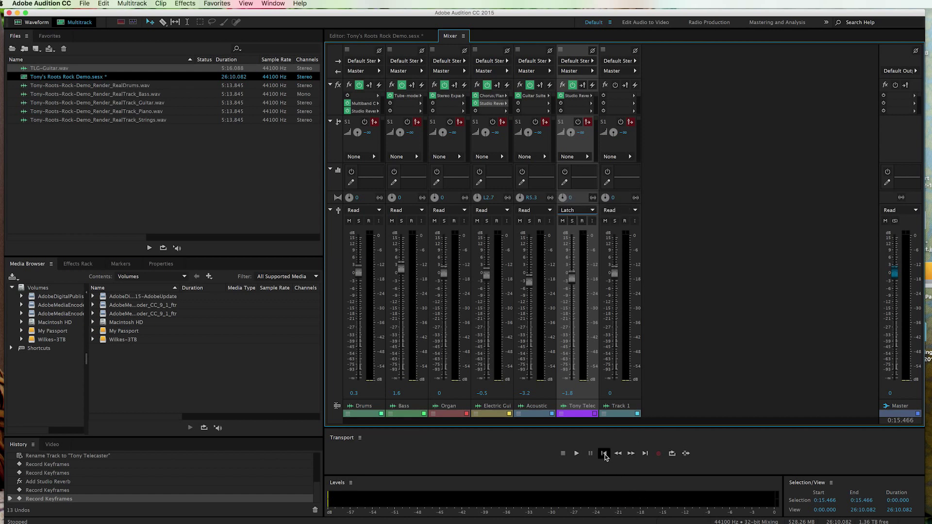
left_click(604, 453)
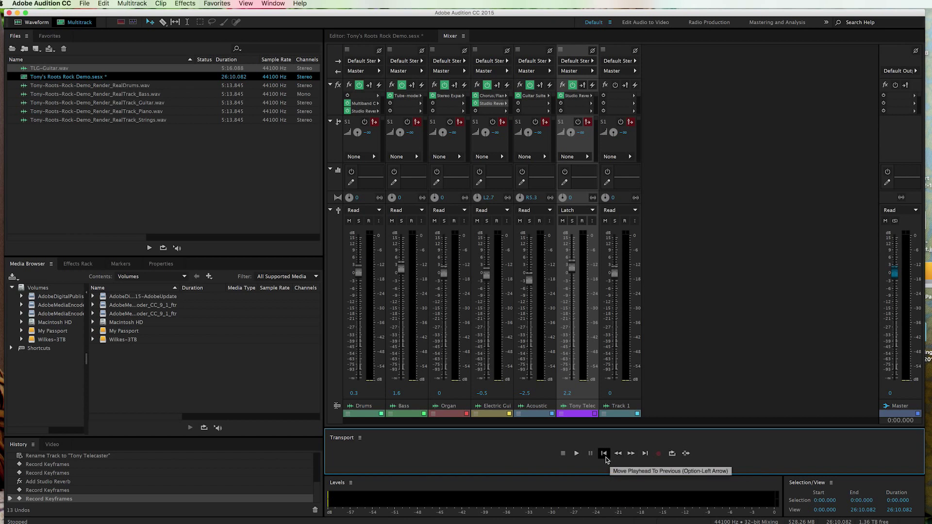
left_click(577, 453)
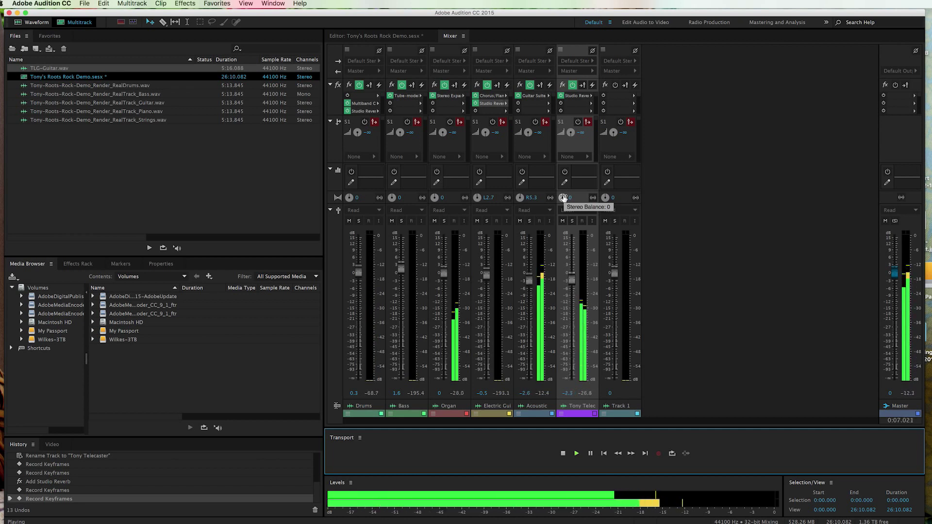
- Sweep the Telecaster pan between L97.5 and R100, ending R32.5, and lower its fader to 3.2
left_click_drag(563, 197, 534, 201)
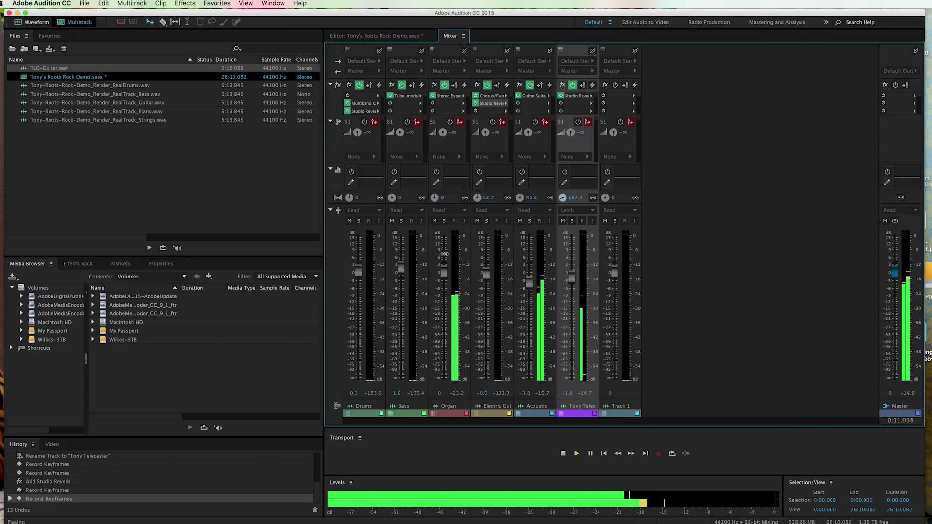
left_click_drag(563, 197, 746, 193)
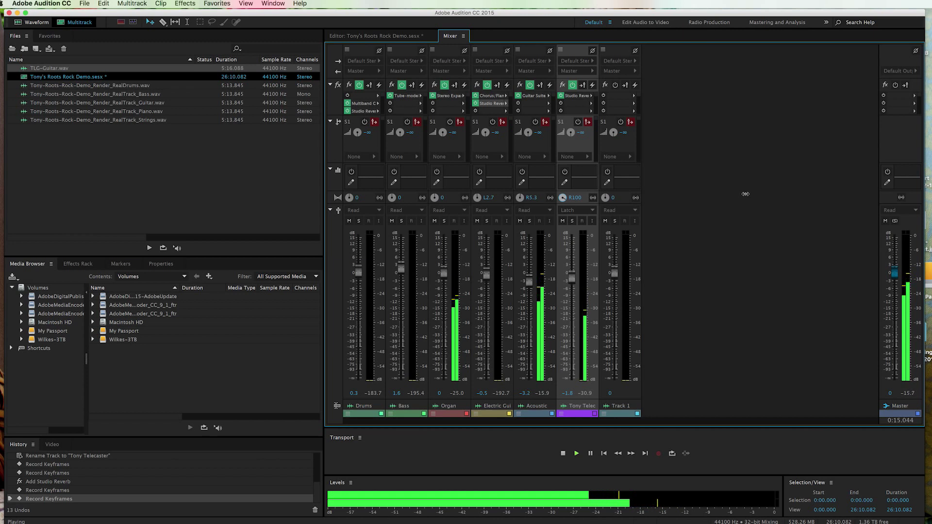
left_click_drag(746, 194, 418, 223)
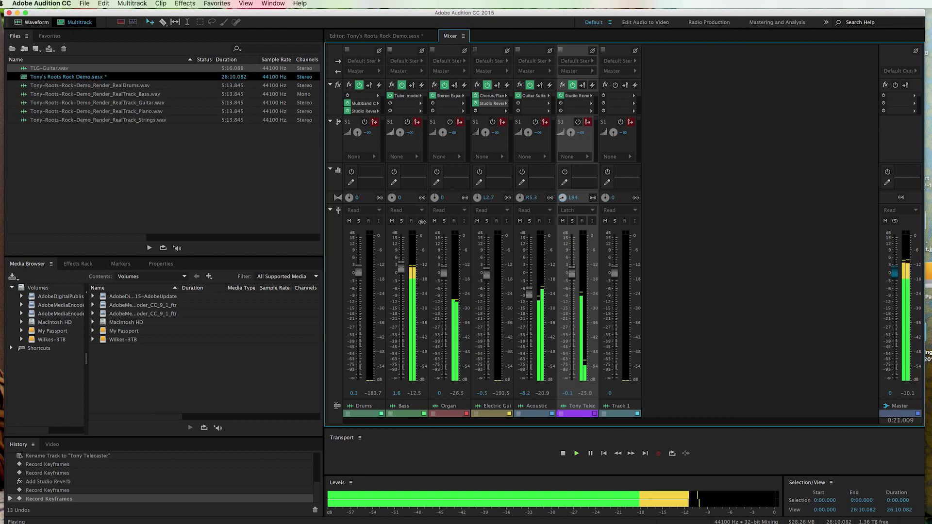
left_click_drag(417, 224, 491, 244)
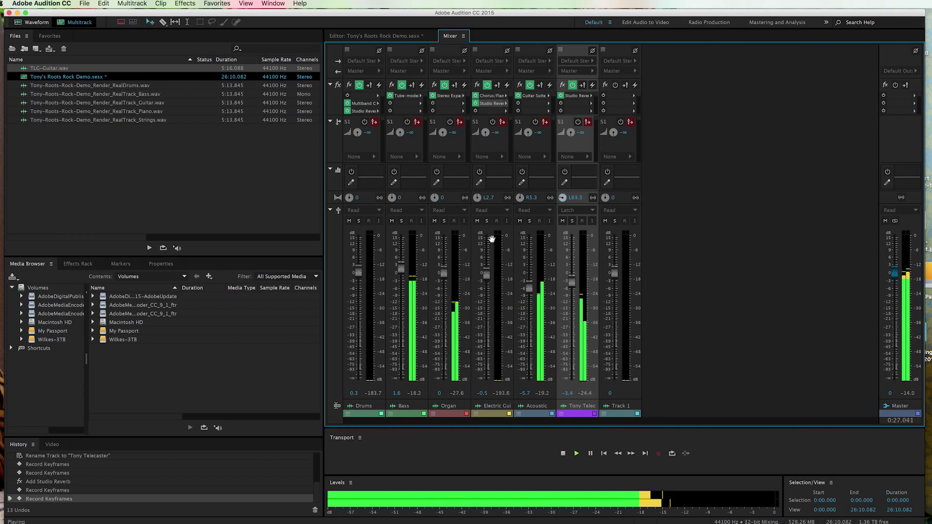
left_click_drag(567, 197, 577, 193)
left_click_drag(725, 214, 857, 246)
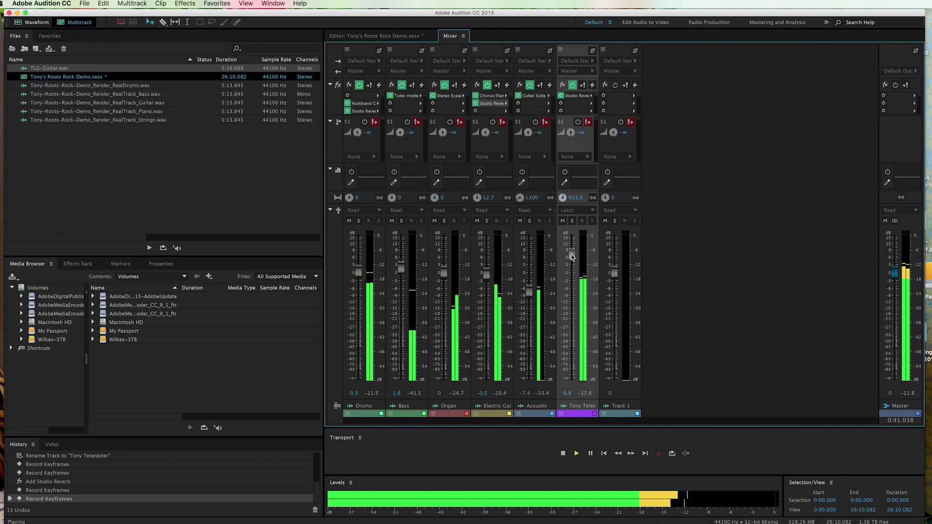
left_click_drag(572, 258, 572, 263)
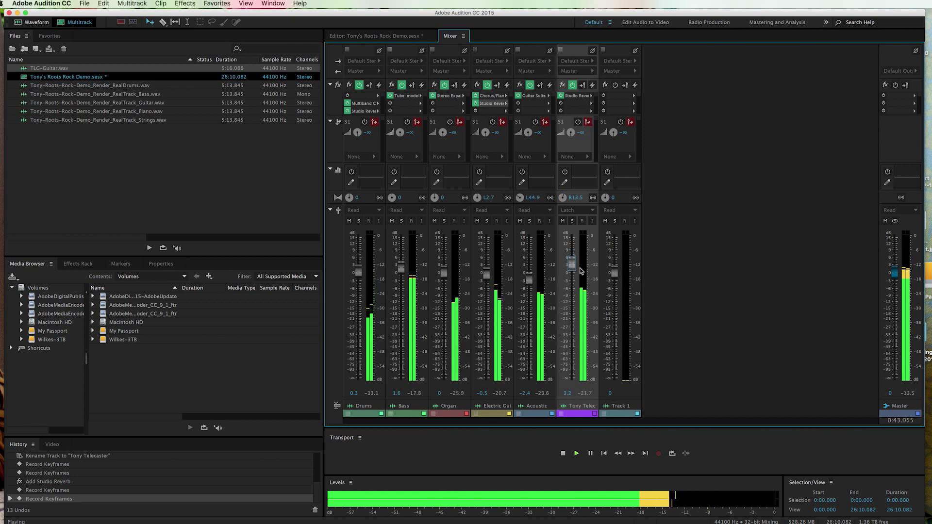
- Stop recording, switch the Telecaster track back to Read mode, and return to the start
left_click(563, 453)
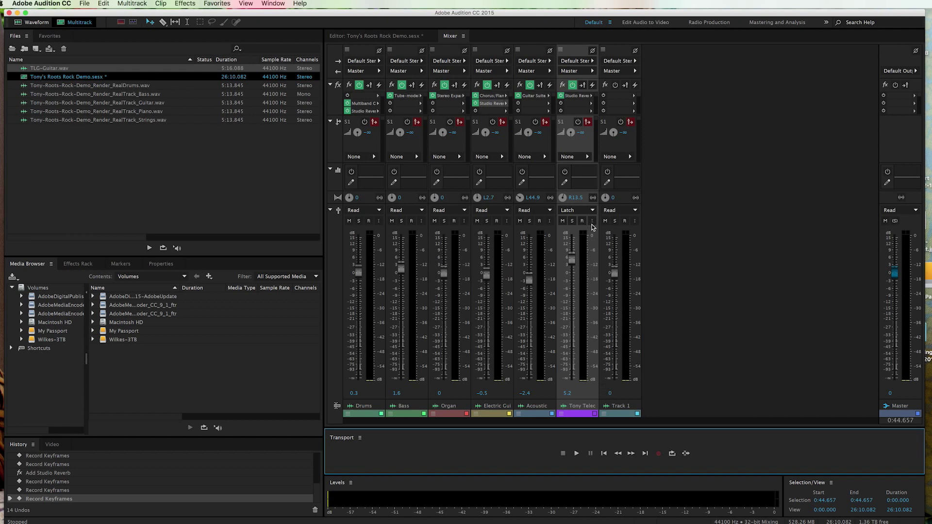
left_click(592, 210)
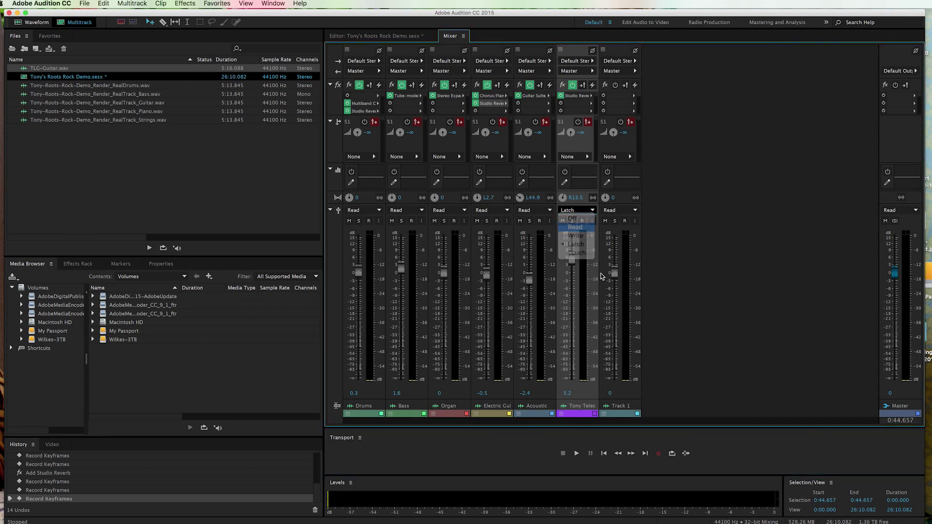
left_click(574, 226)
left_click(604, 452)
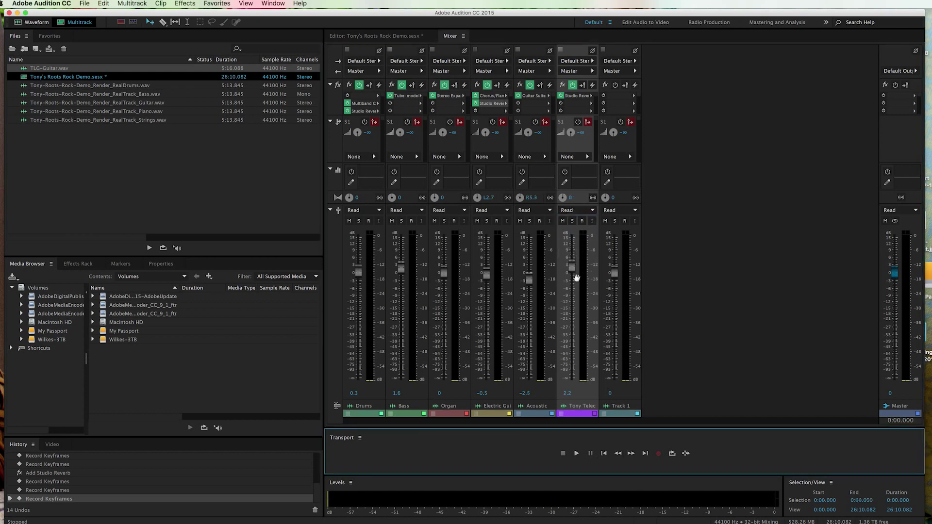
- Replay the Telecaster pan automation, stopping at 0:21.943
left_click(576, 453)
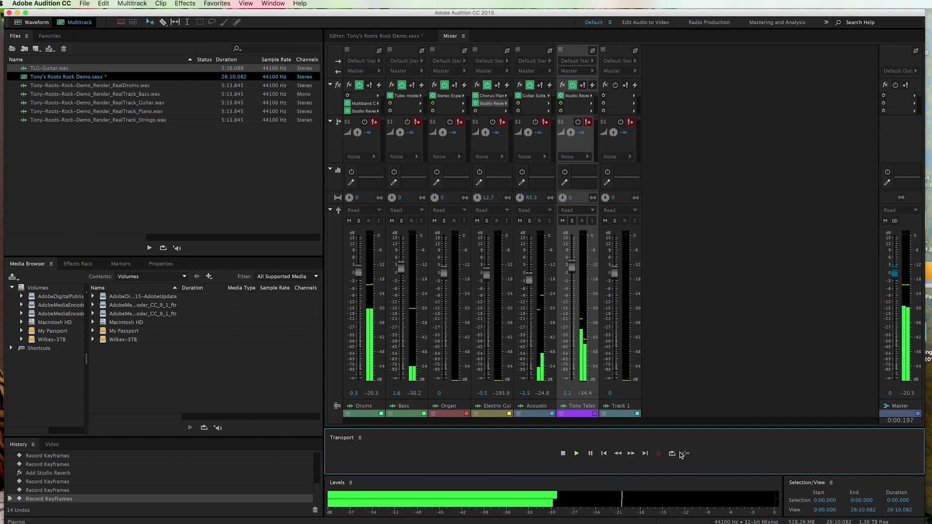
left_click(563, 454)
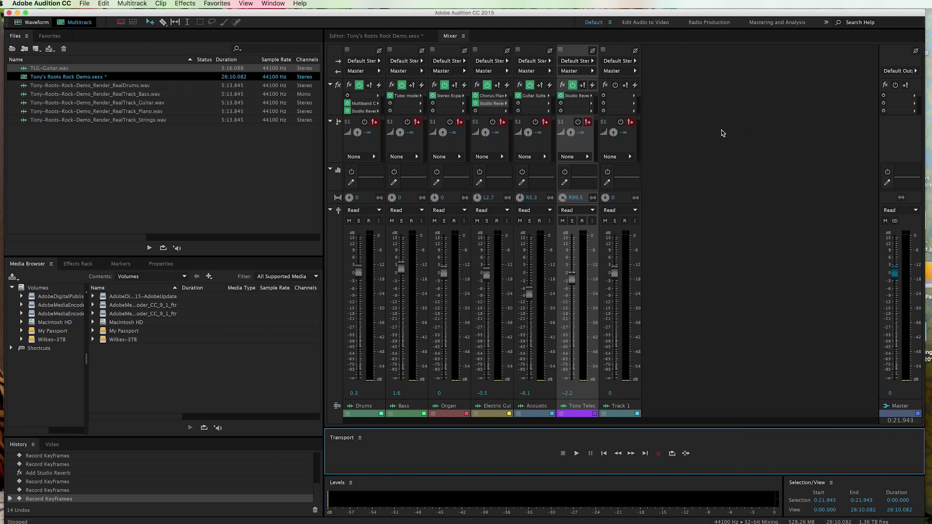
left_click(85, 4)
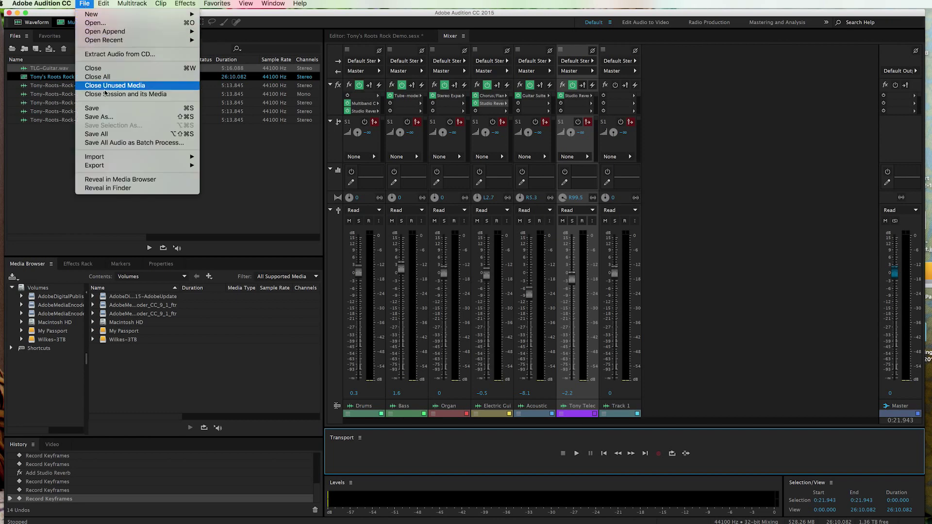
- Save the session and start a Multitrack Mixdown export of the Entire Session
left_click(108, 108)
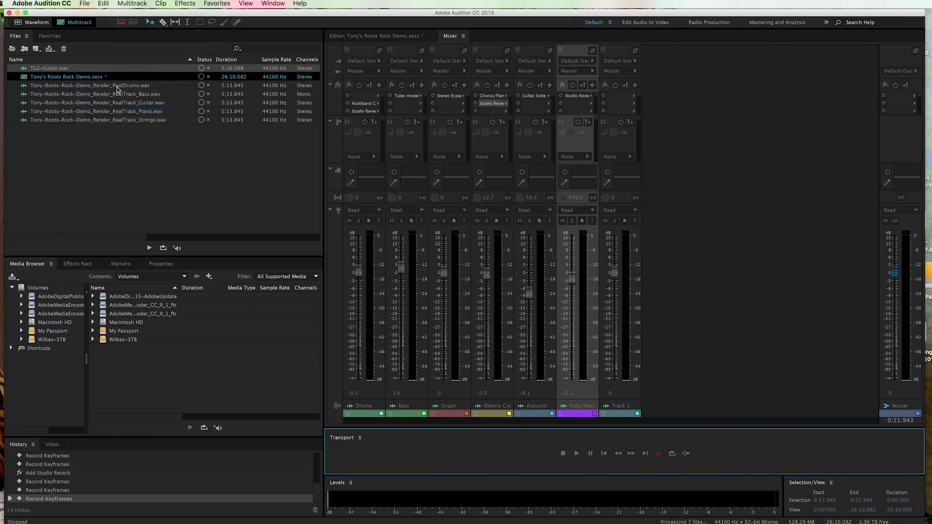
left_click(84, 5)
mouse_move(106, 167)
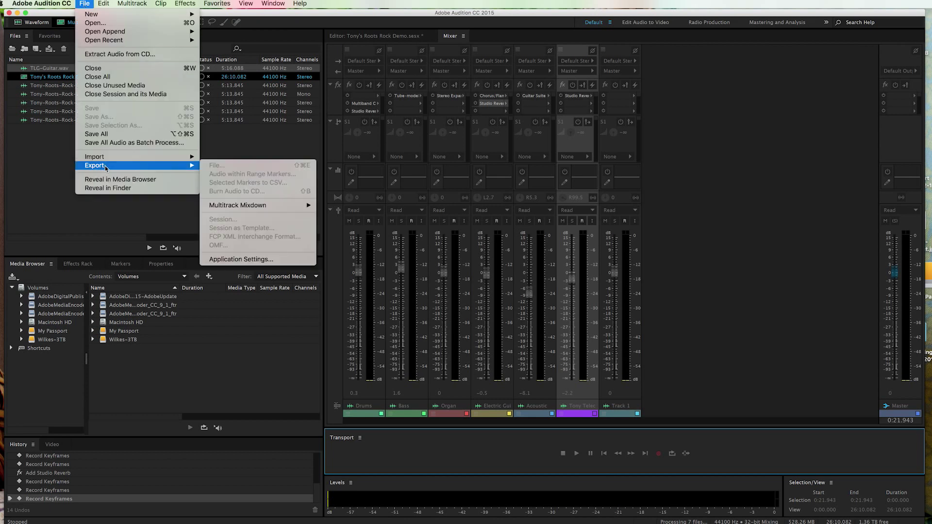
mouse_move(266, 207)
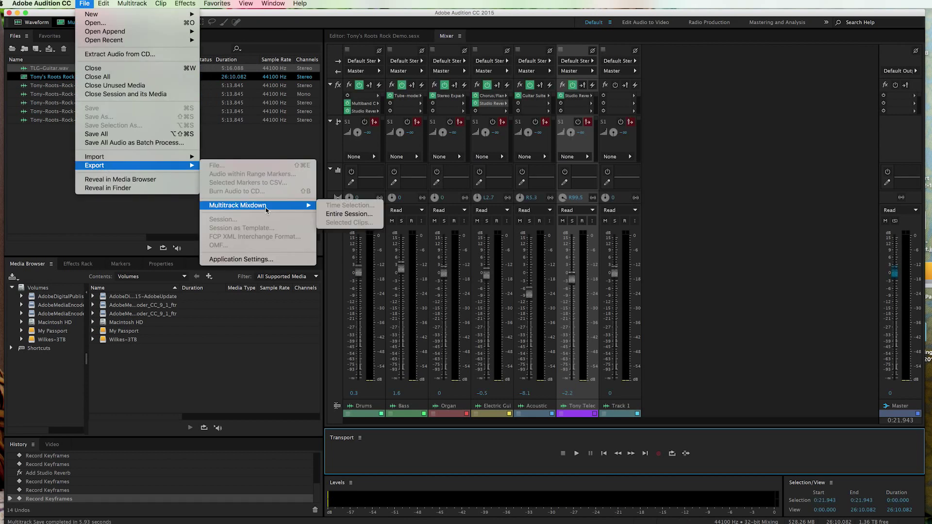
left_click(343, 216)
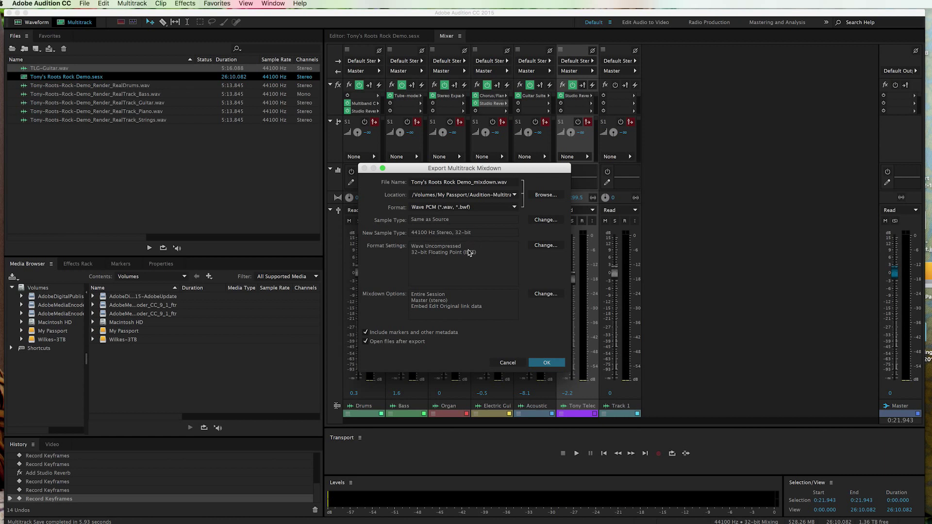
- Keep Wave PCM as the mixdown format, then cancel the export
left_click(515, 209)
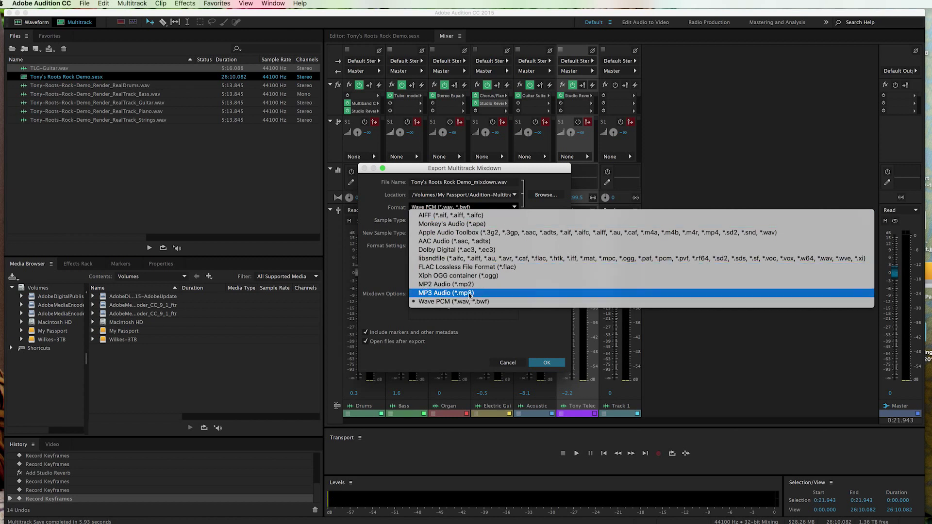
left_click(509, 170)
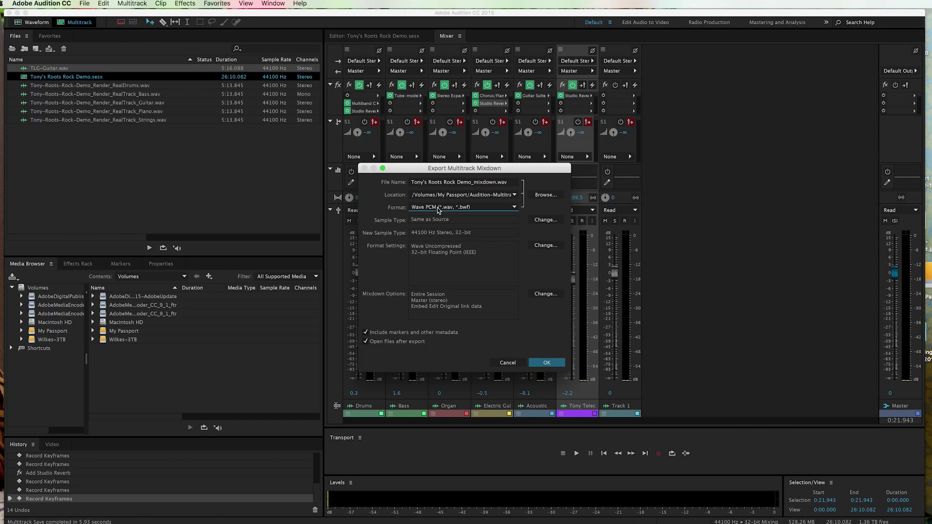
left_click(508, 365)
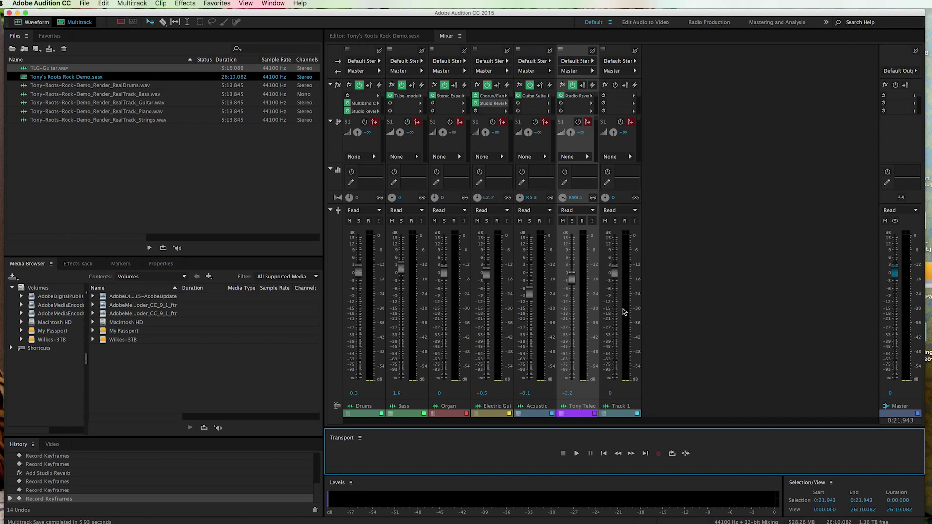